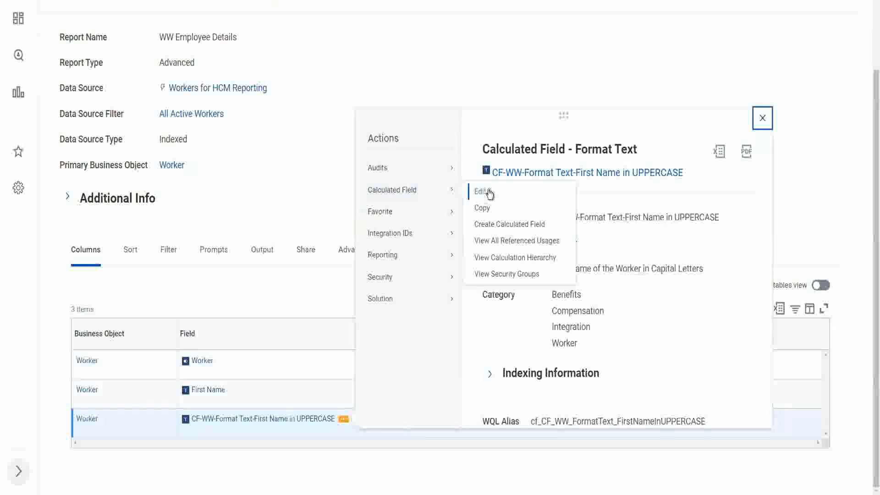
Step: Edit the uppercase first-name calculated field and rename it CF-WW-Format Text-First Name in lowercase
click(489, 192)
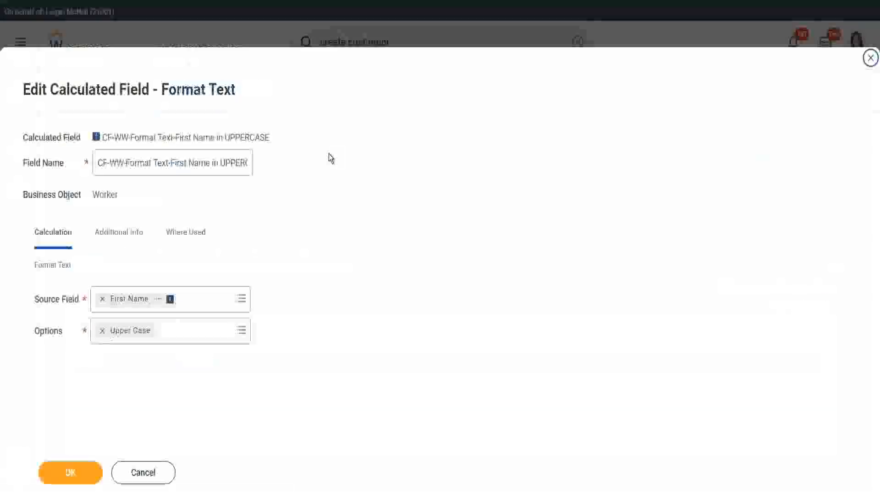
click(220, 162)
drag(257, 160, 290, 161)
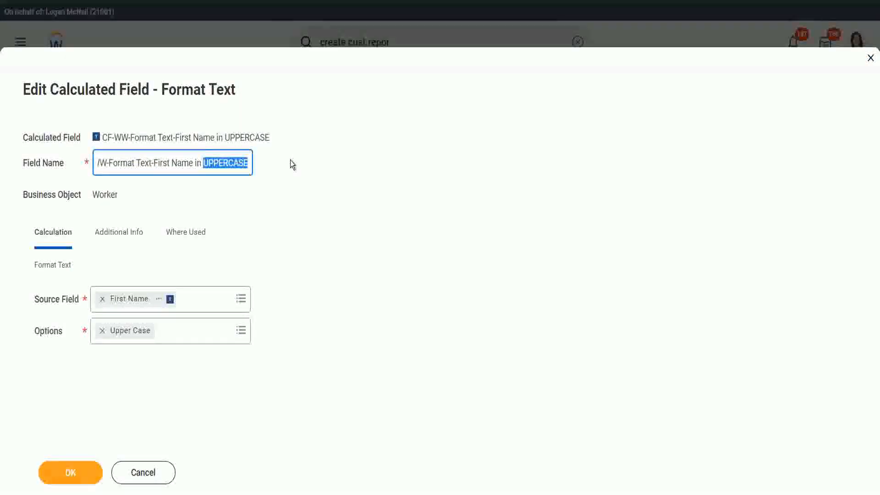
text(lowercas)
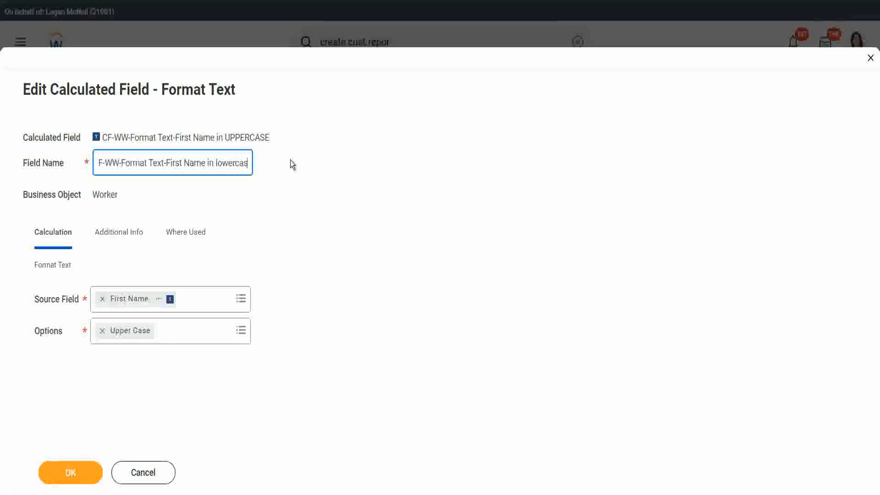
text(e)
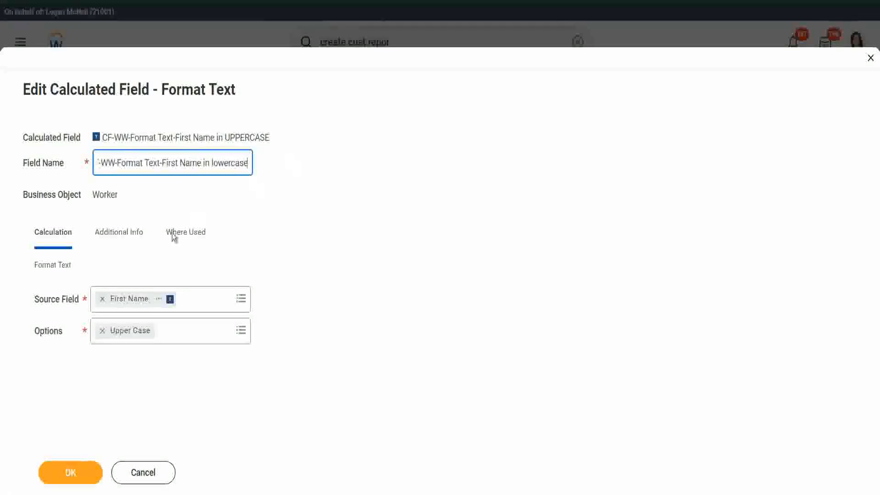
Step: Change the calculated field's description to "First Name of the Worker in small letters"
click(128, 235)
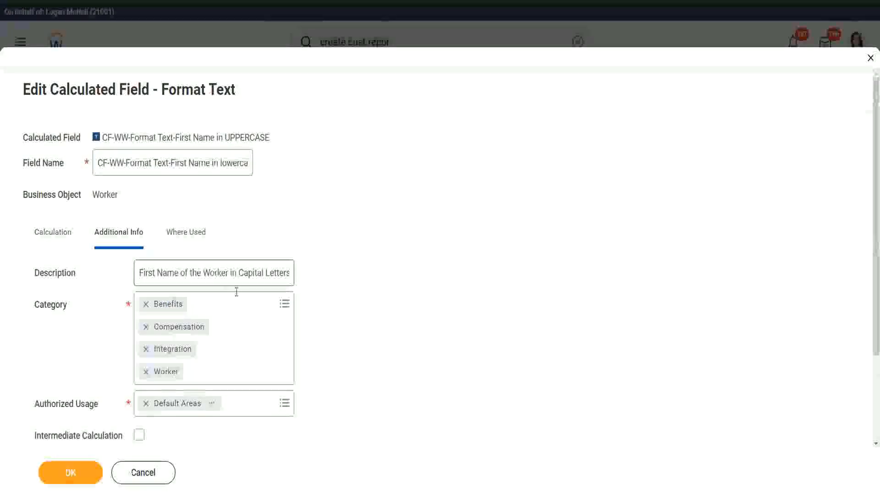
click(268, 272)
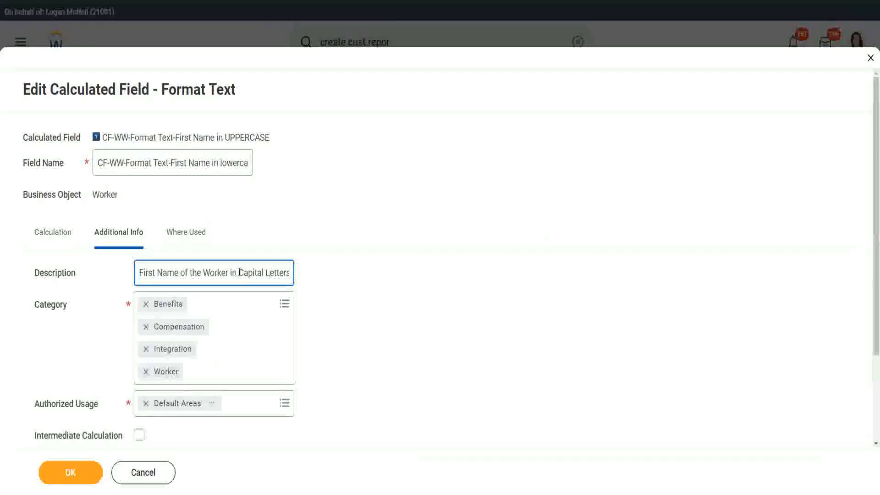
drag(238, 272, 340, 271)
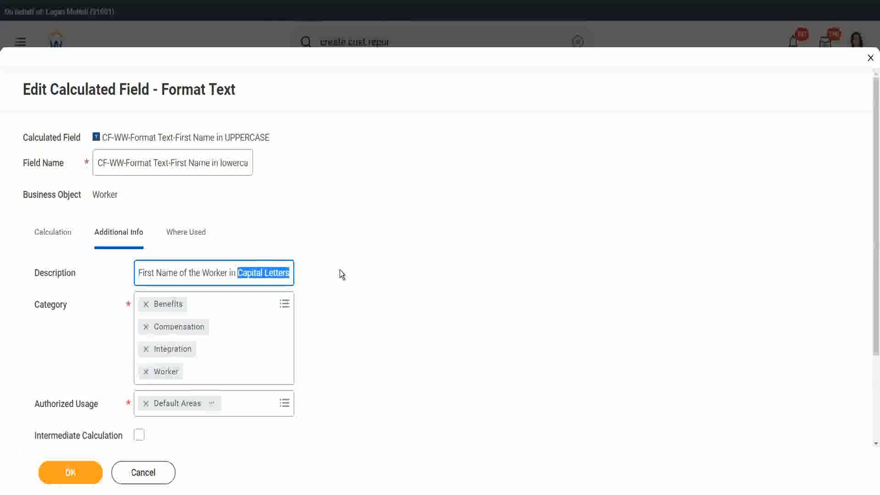
text(small letters)
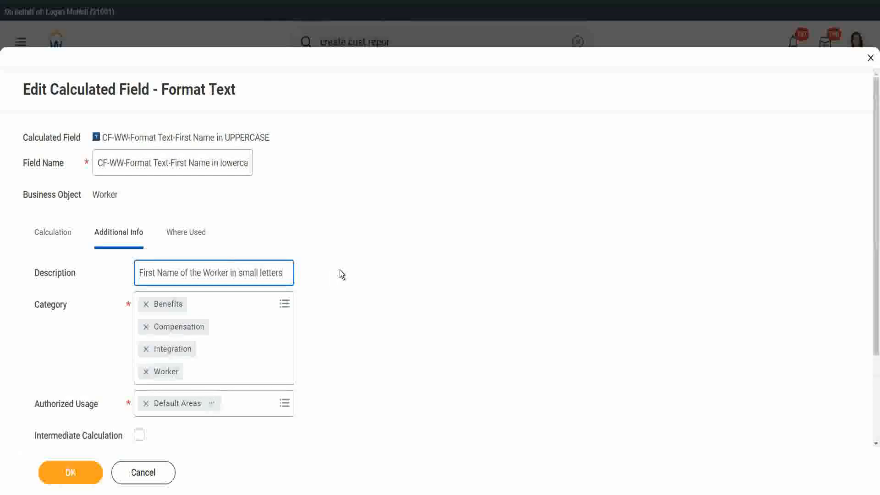
Step: Set the Format Text option to Lower Case, save the calculated field and return to the report definition
click(49, 230)
click(172, 334)
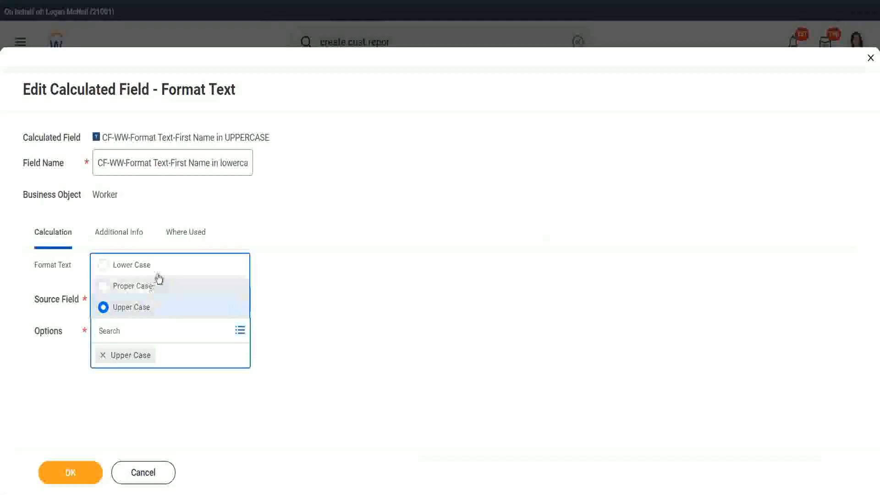
click(189, 267)
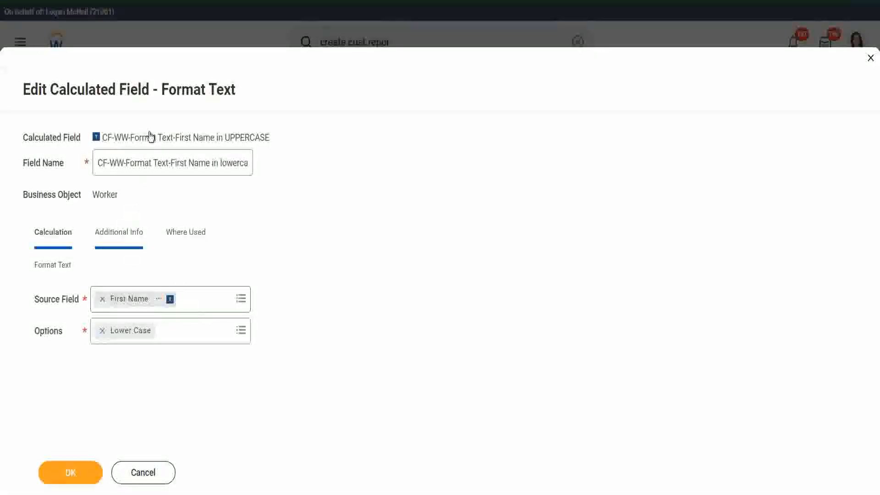
drag(162, 89, 299, 121)
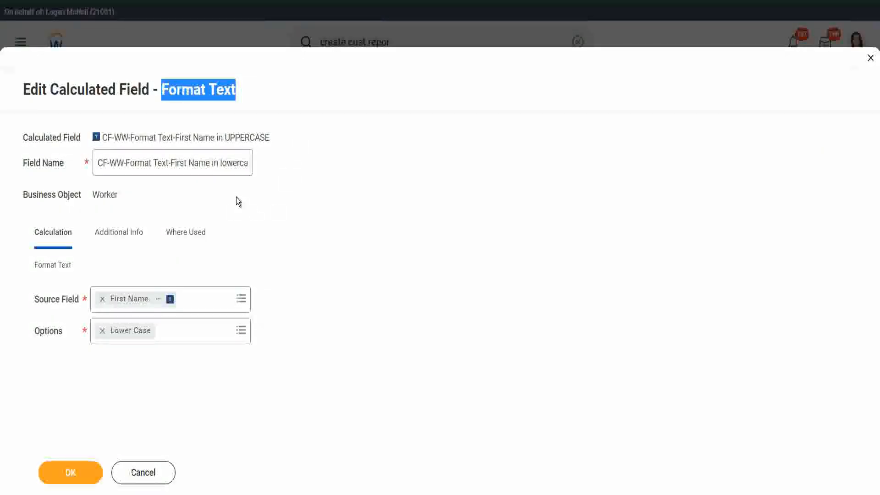
click(66, 476)
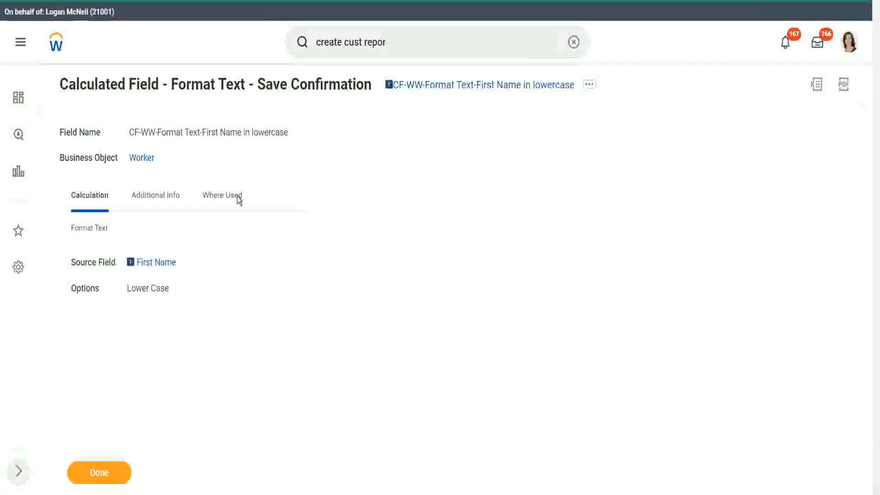
click(96, 475)
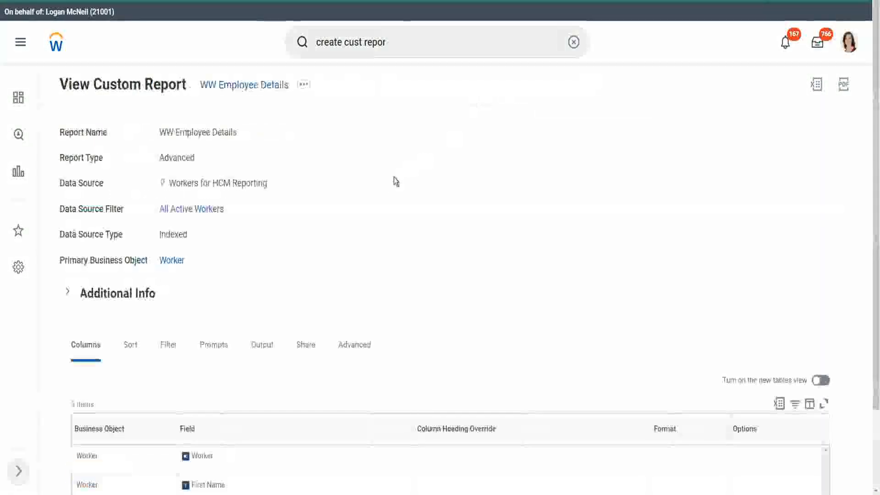
Step: Test the WW Employee Details report with all worker prompts left blank and check the formatted first-name column
scroll(338, 233, down, 2)
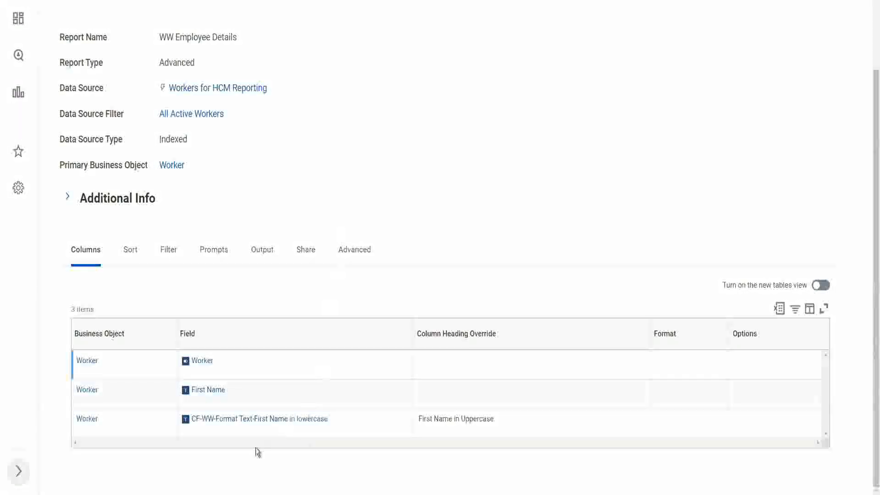
mouse_move(253, 420)
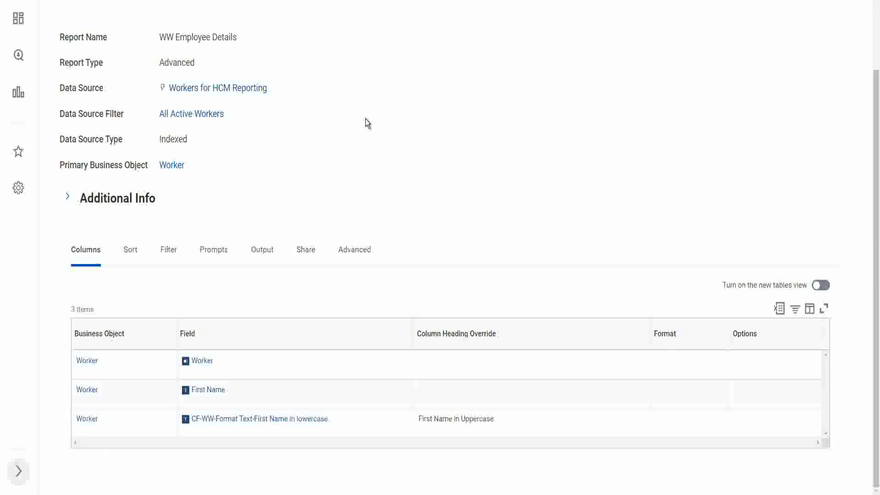
scroll(328, 94, up, 2)
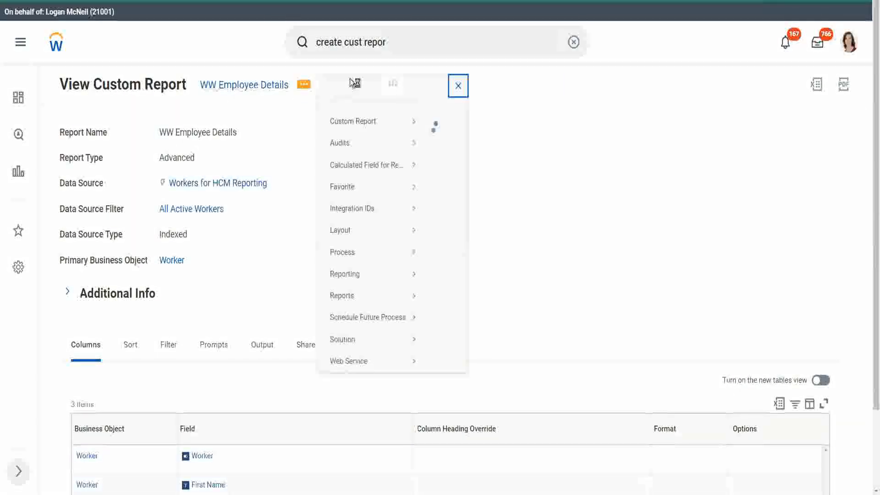
mouse_move(373, 137)
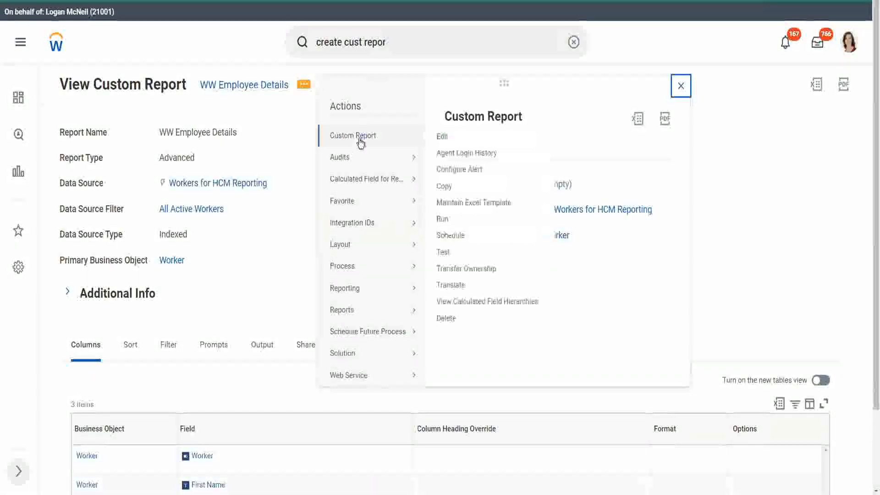
click(443, 253)
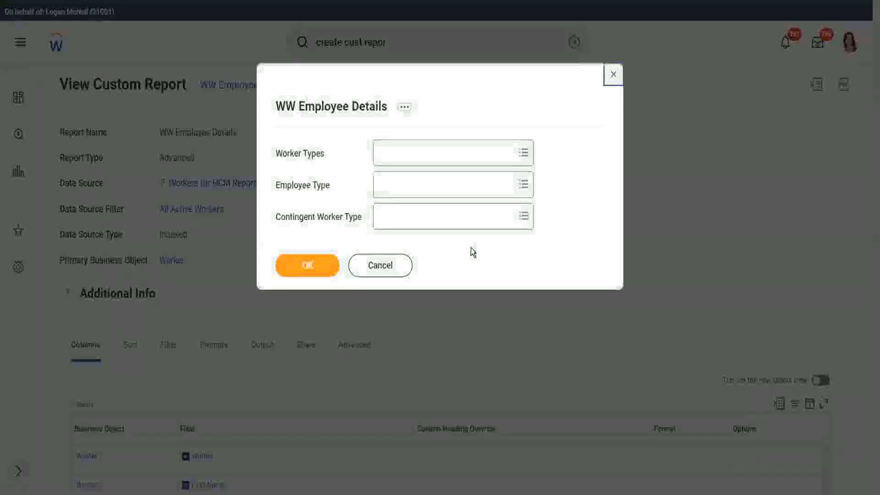
click(307, 265)
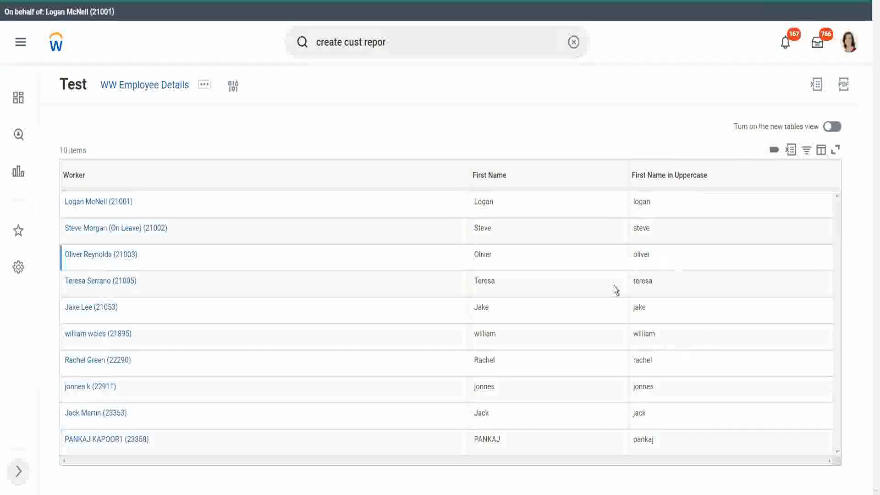
double_click(647, 202)
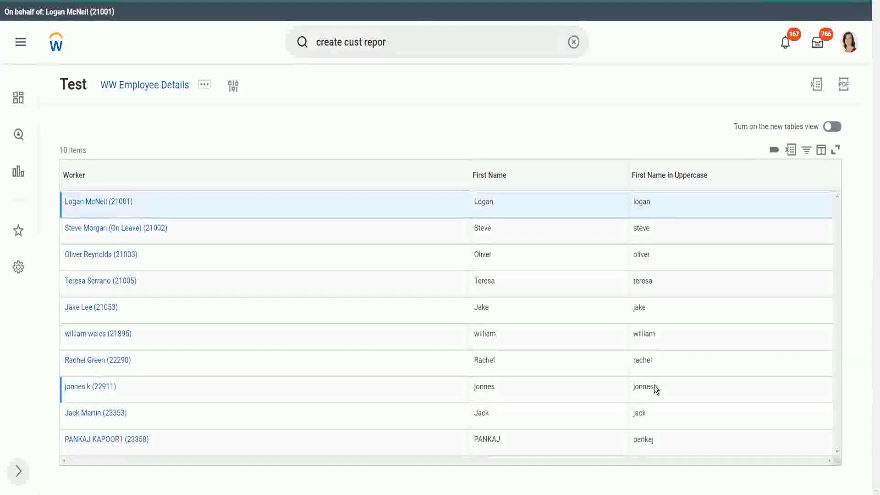
Step: Edit the WW Employee Details report, override the calculated field's column heading with "First Name in lowercase" and save
click(203, 88)
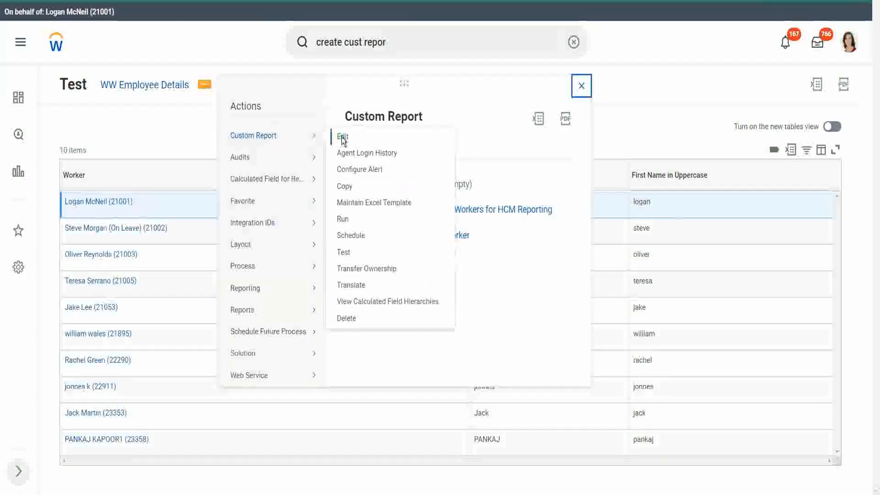
click(340, 138)
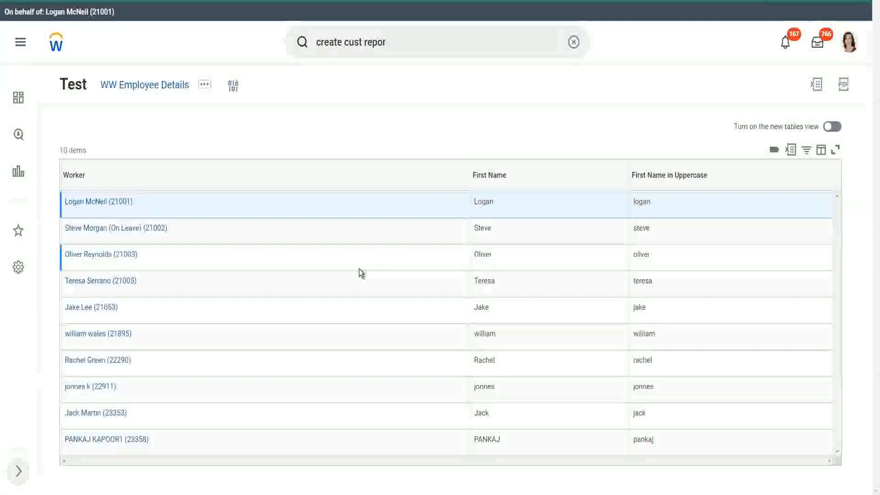
scroll(360, 273, down, 6)
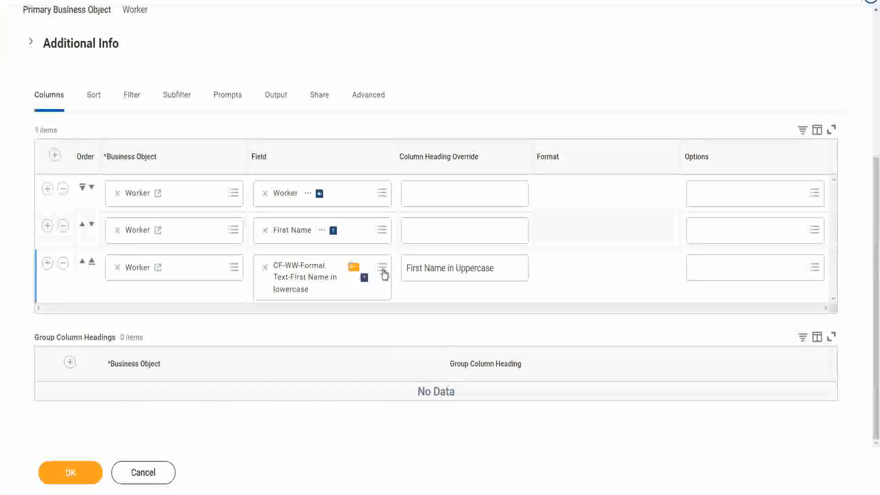
click(478, 270)
click(478, 269)
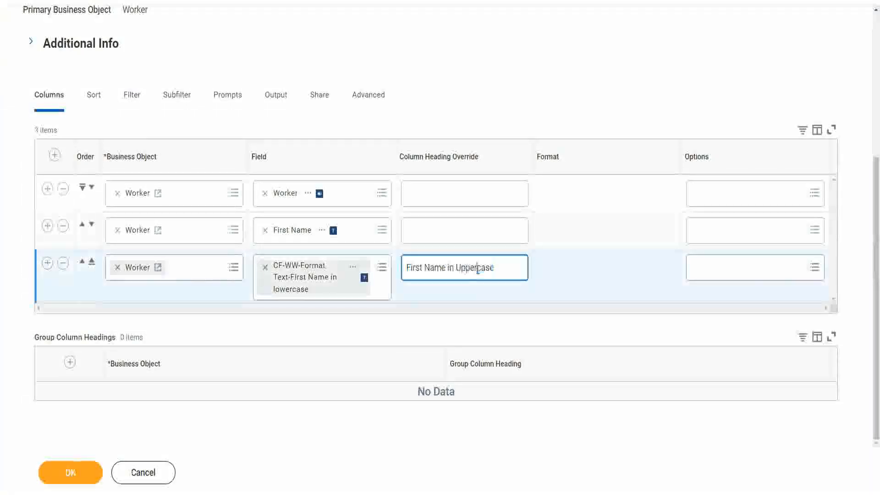
double_click(478, 270)
text(lowercas)
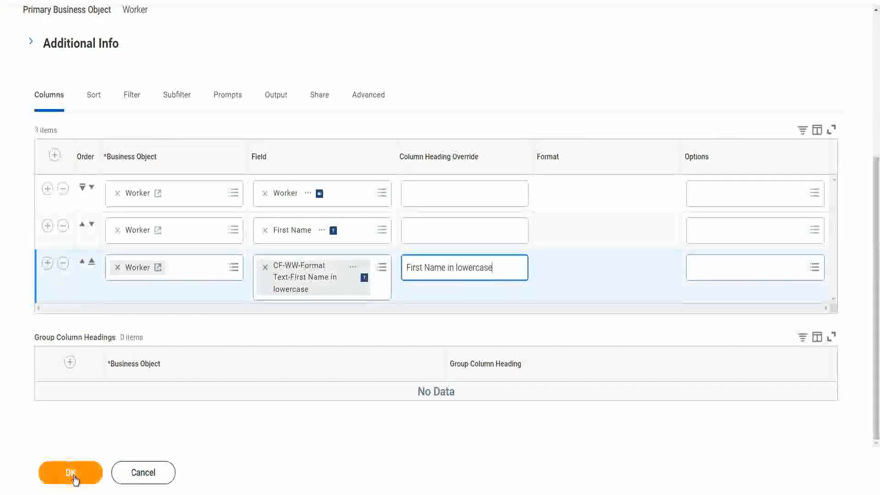
click(205, 403)
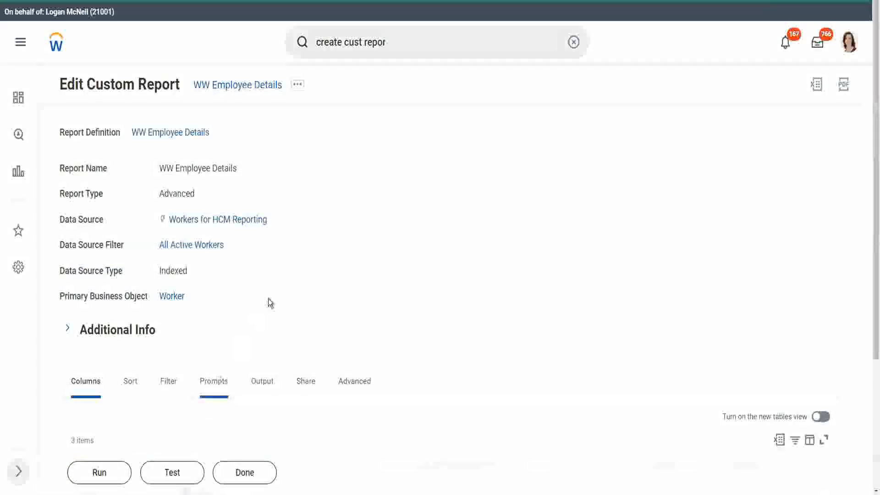
Step: Test the edited report again with blank prompts to check the new column heading
scroll(268, 298, down, 4)
click(186, 469)
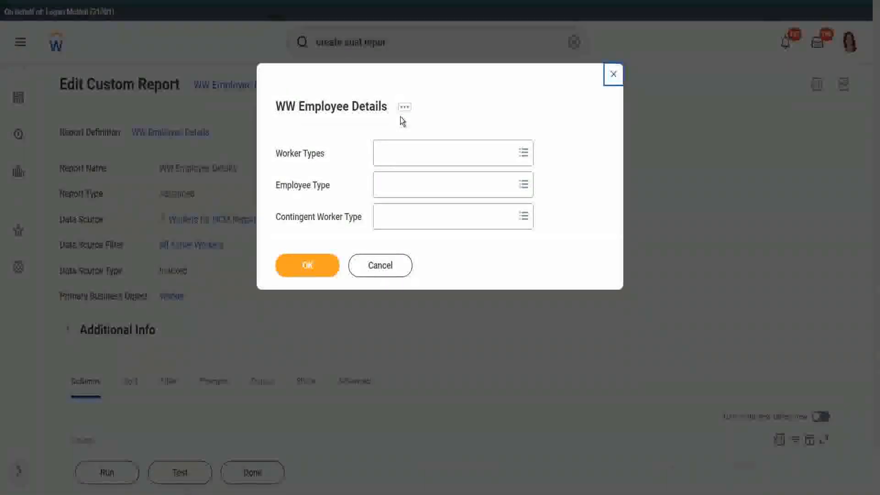
click(322, 266)
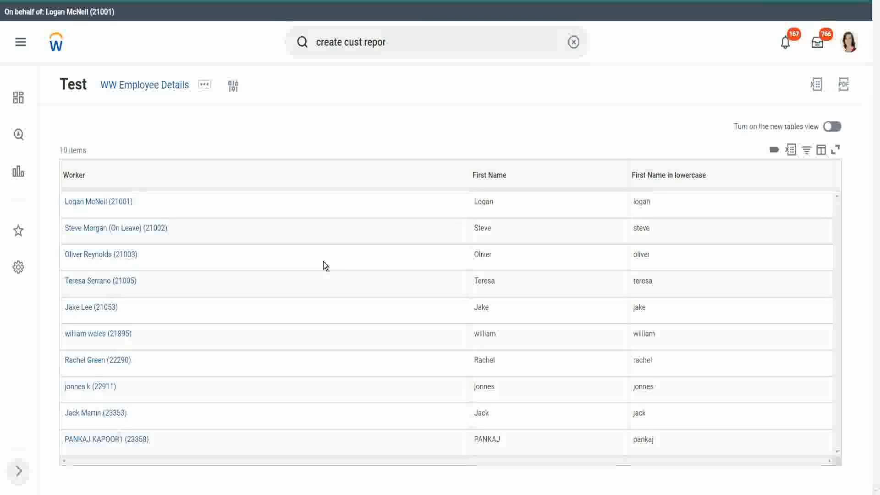
Step: From the report definition, view the lowercase calculated field's audit trail for the default date range and examine its changes
click(153, 87)
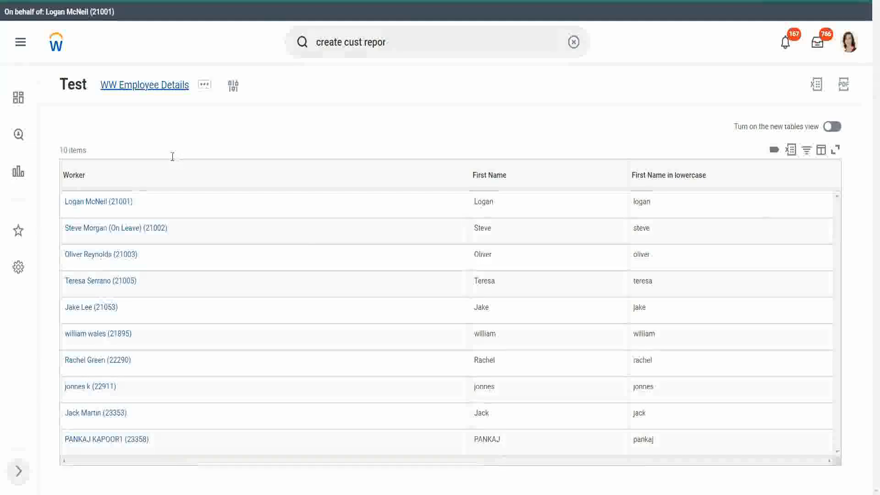
scroll(323, 222, down, 2)
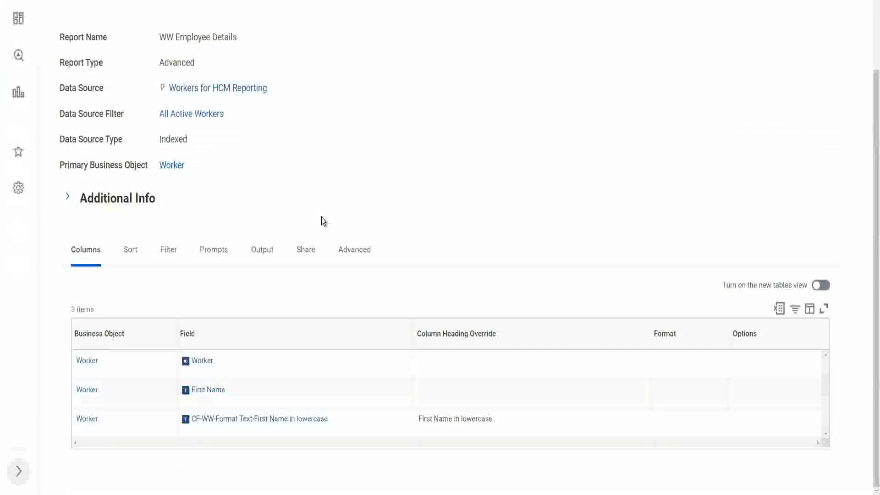
click(336, 423)
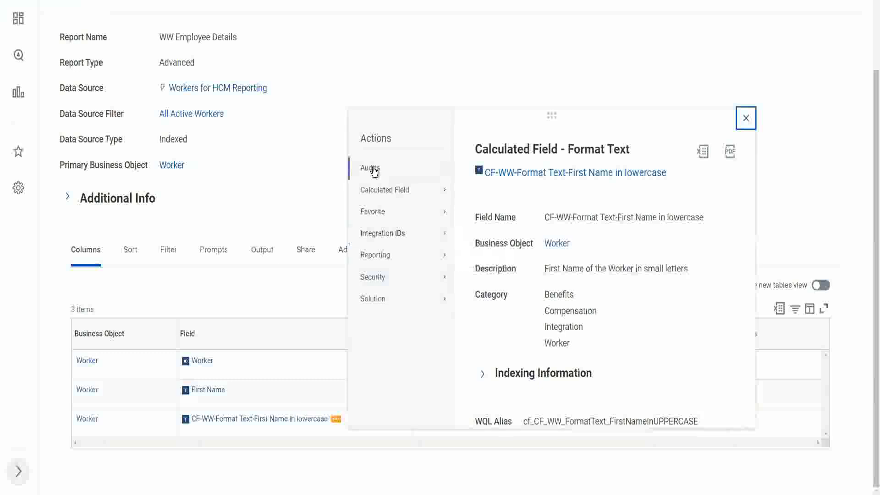
mouse_move(374, 170)
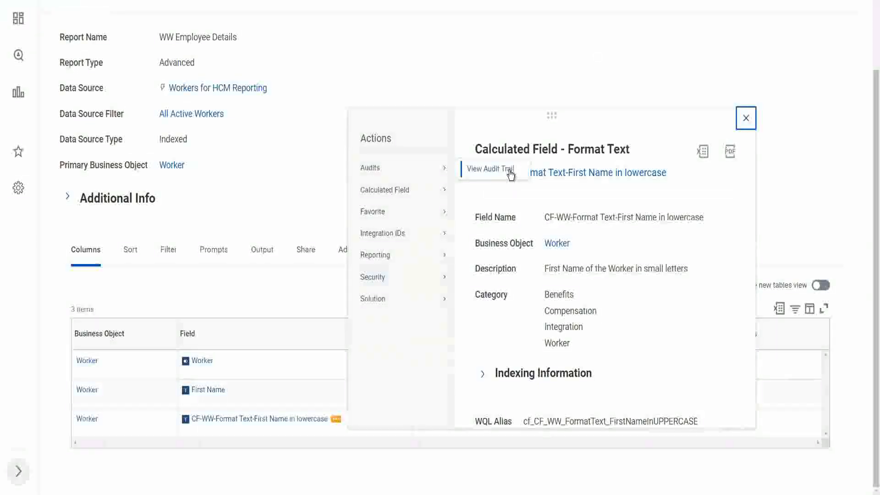
click(490, 170)
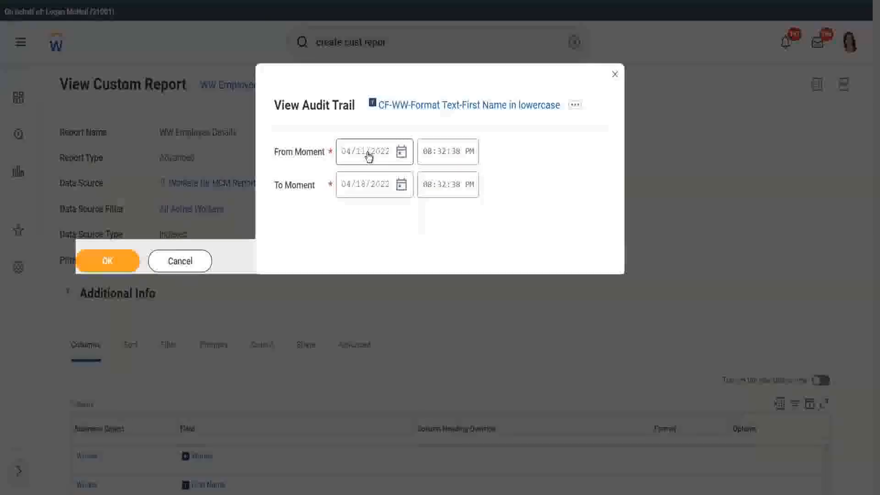
click(307, 250)
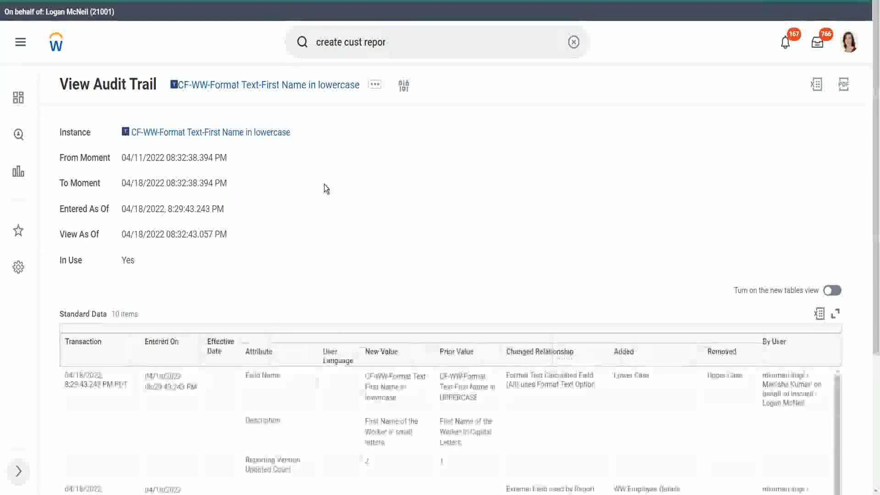
scroll(355, 168, down, 4)
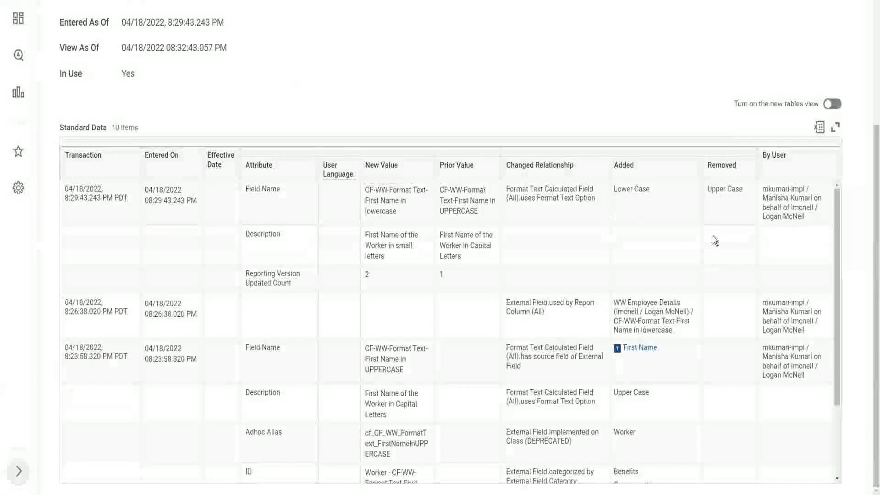
Step: Examine the older audit trail entries covering the calculated field's original name, description and adhoc alias
scroll(713, 236, down, 2)
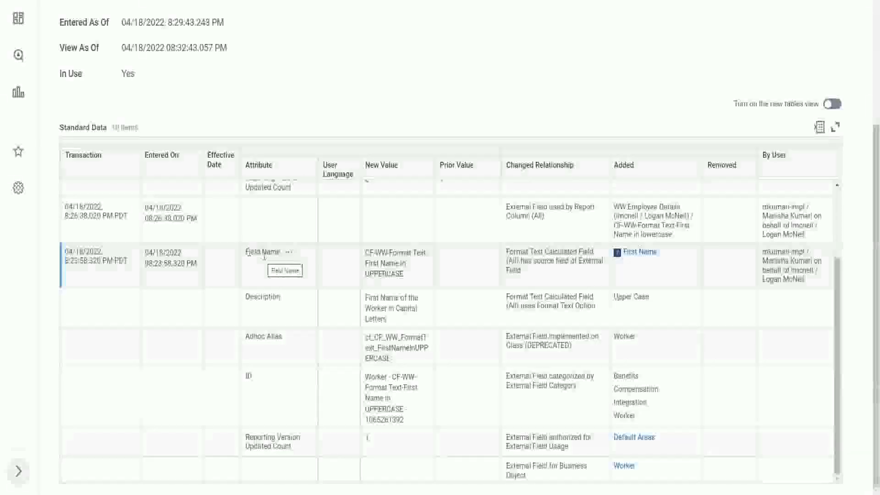
drag(380, 297, 416, 308)
click(388, 336)
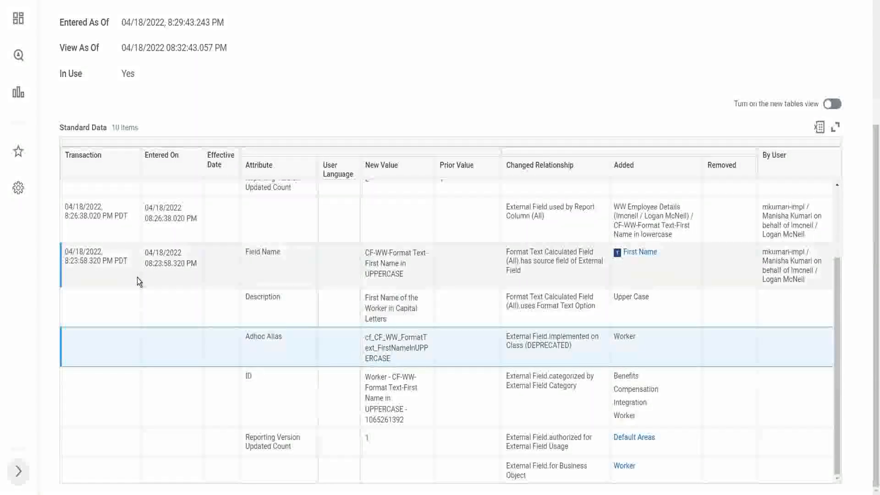
scroll(262, 277, up, 1)
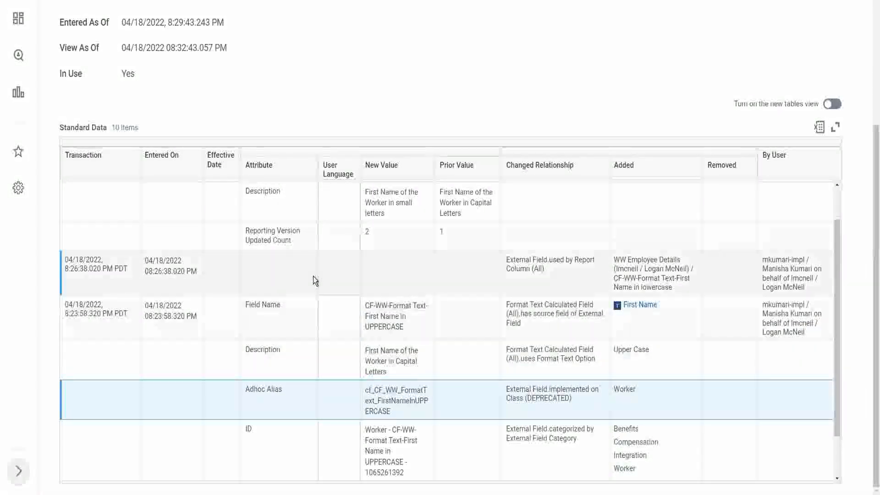
scroll(312, 276, up, 1)
scroll(515, 344, up, 1)
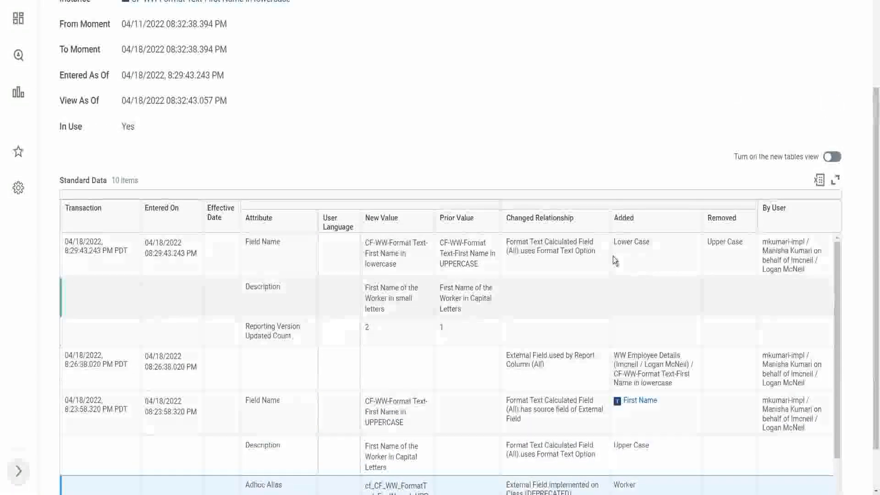
Step: Compare the added and removed format options and the new and prior field names in the latest audit entry
drag(614, 242, 656, 243)
drag(709, 242, 743, 243)
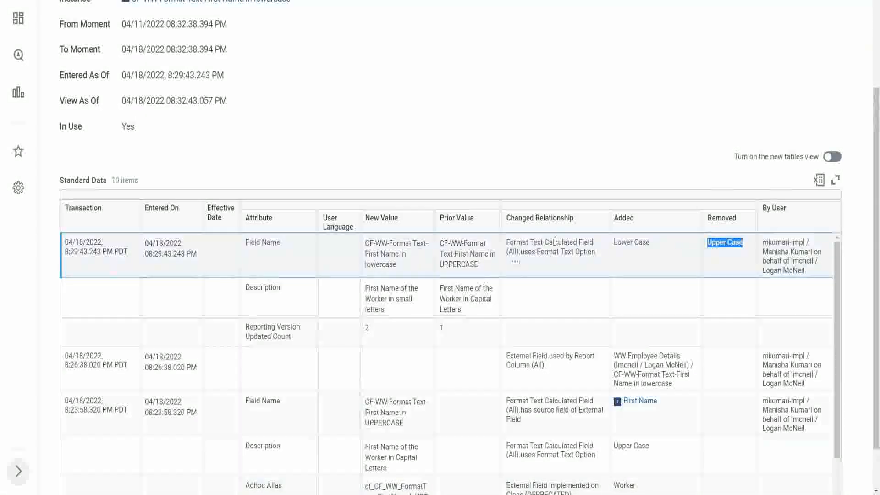
click(543, 252)
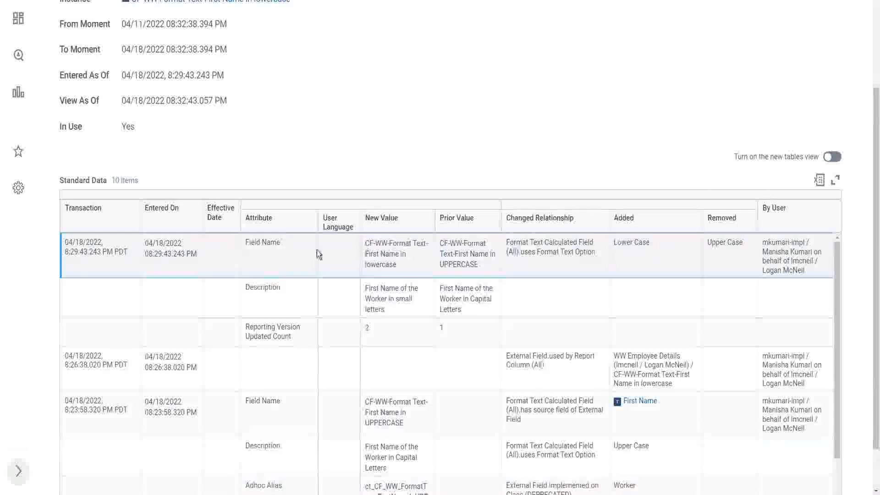
drag(257, 243, 288, 246)
click(355, 247)
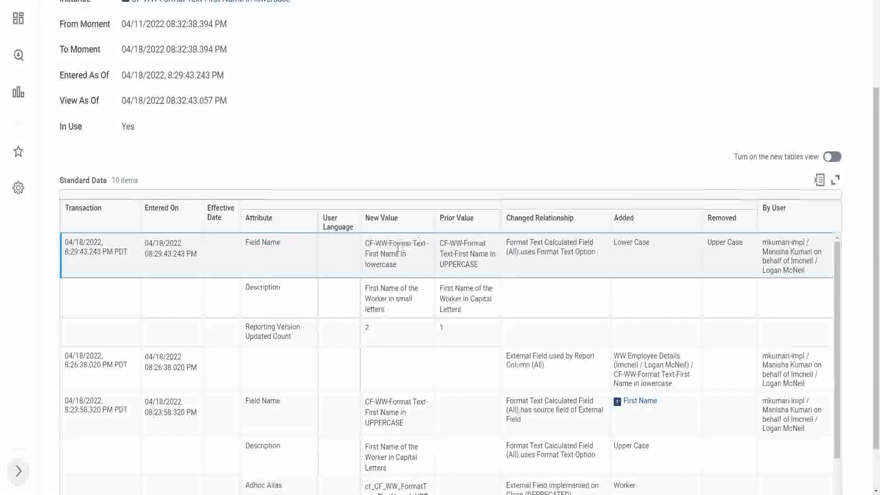
drag(374, 268, 385, 266)
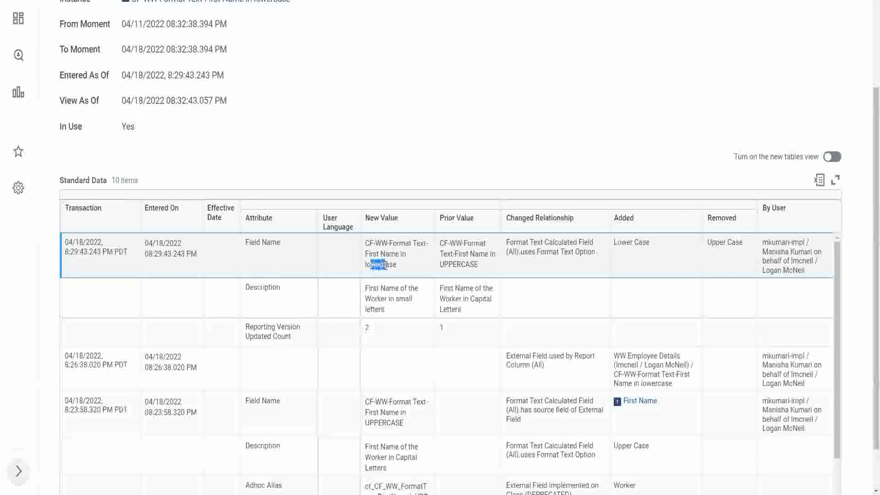
click(464, 264)
drag(439, 264, 480, 264)
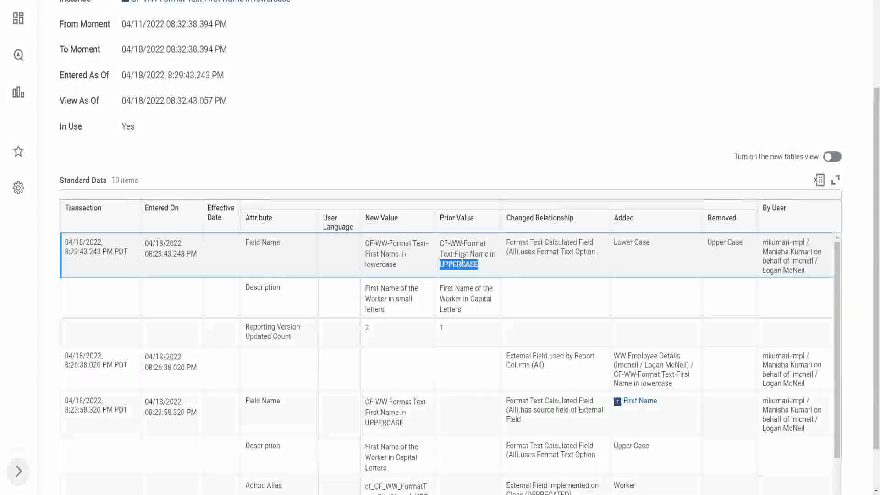
click(461, 256)
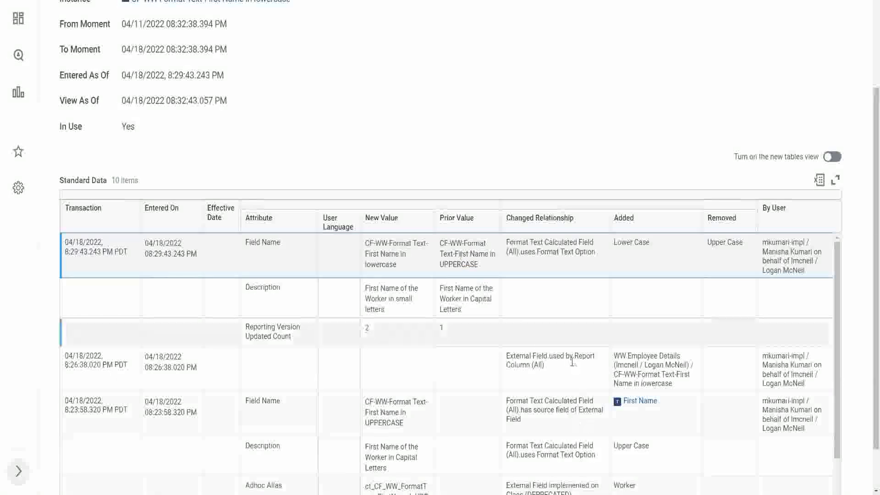
Step: Review the remaining audit trail entries and check which user made the latest change
scroll(731, 399, down, 2)
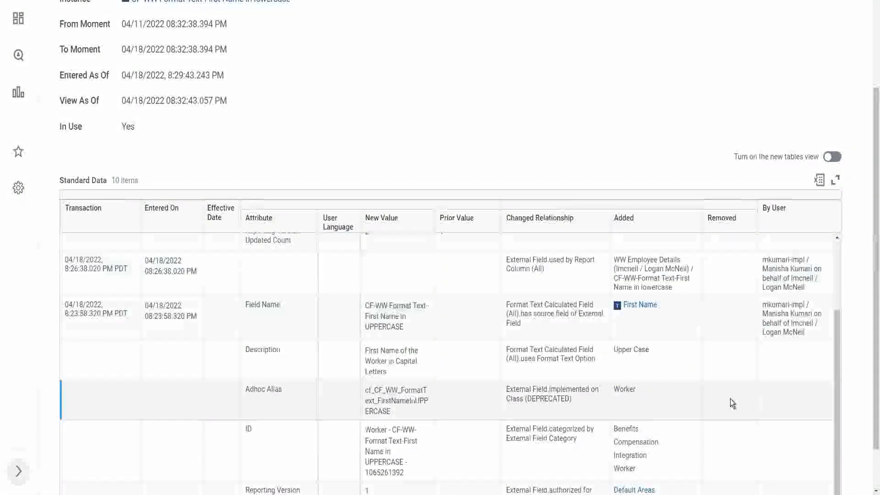
scroll(730, 399, down, 1)
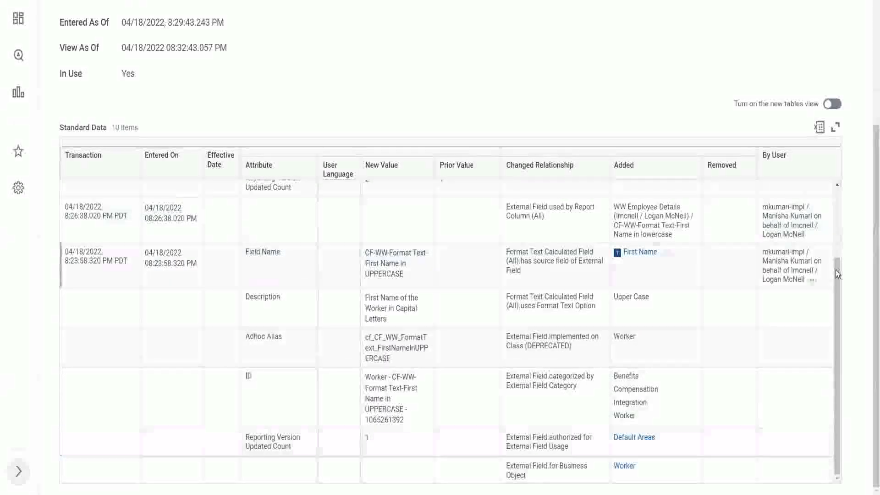
scroll(770, 212, up, 2)
scroll(775, 243, up, 4)
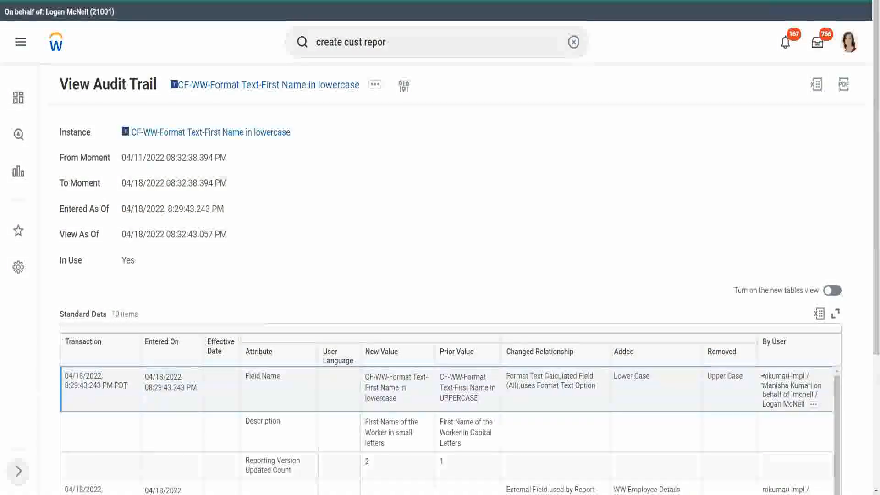
drag(762, 380, 810, 413)
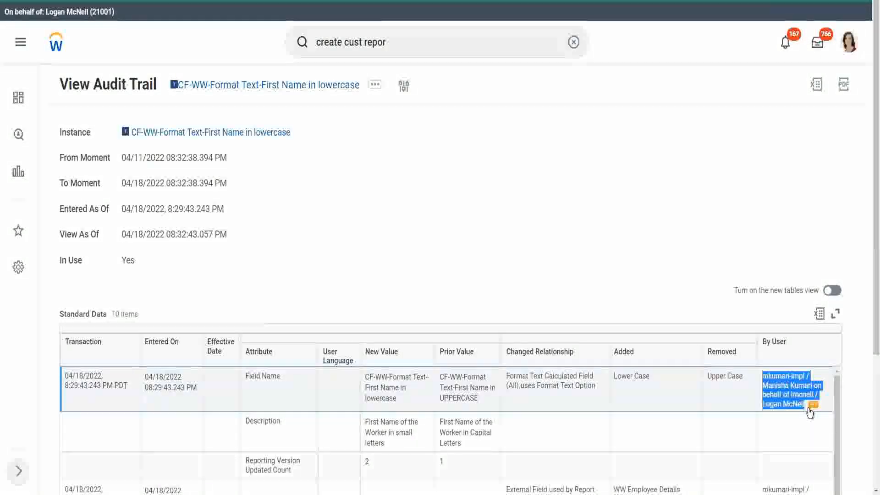
click(674, 355)
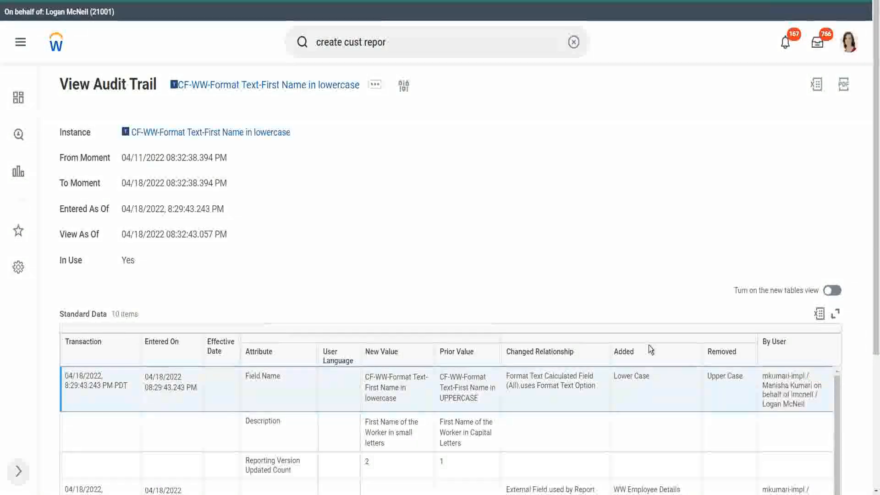
scroll(600, 277, down, 4)
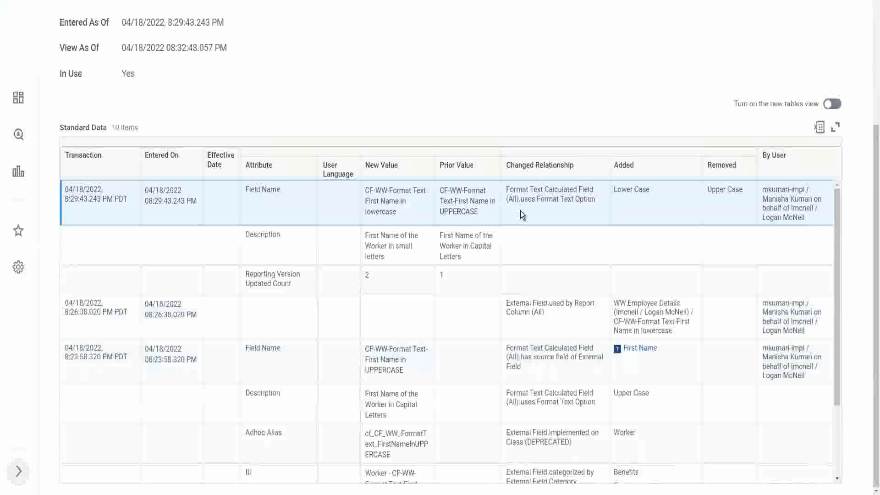
scroll(452, 143, up, 4)
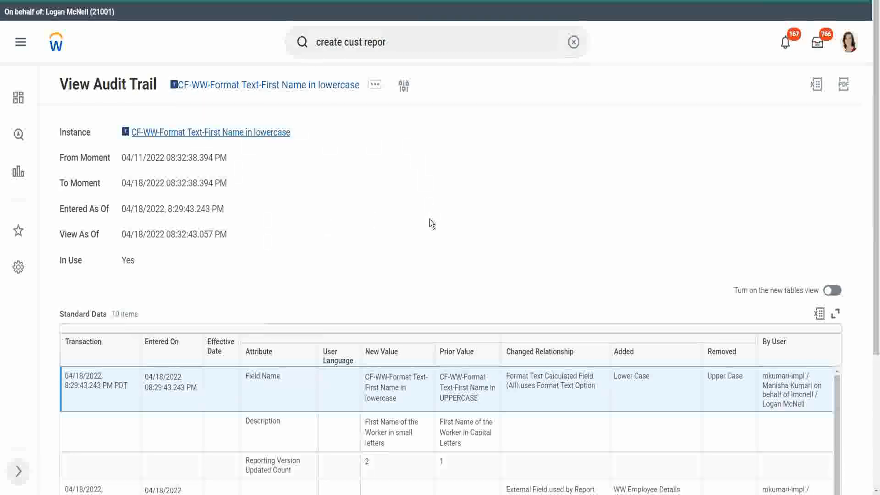
Step: Return to the lowercase calculated field's definition and check where it is used and its calculation settings
key(alt+Left)
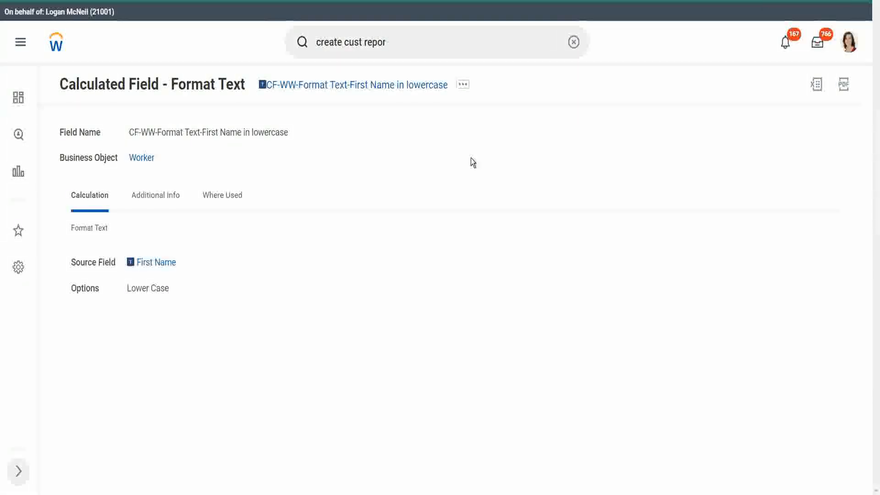
click(226, 201)
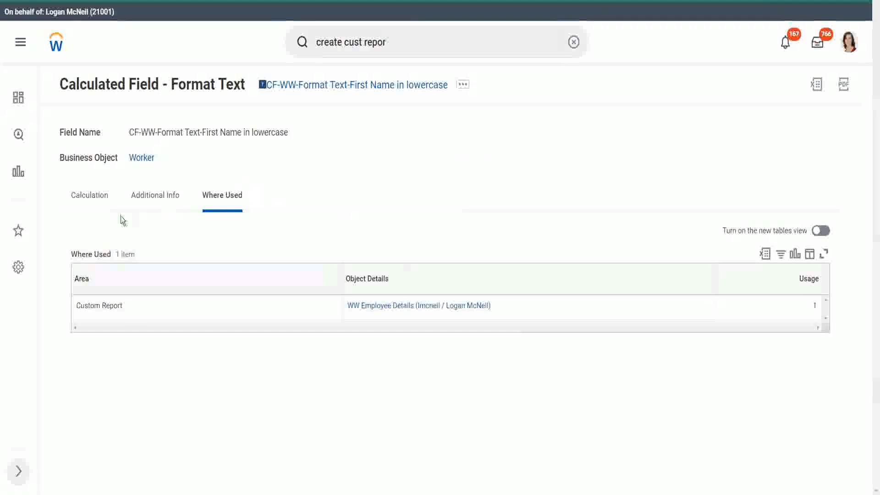
click(92, 198)
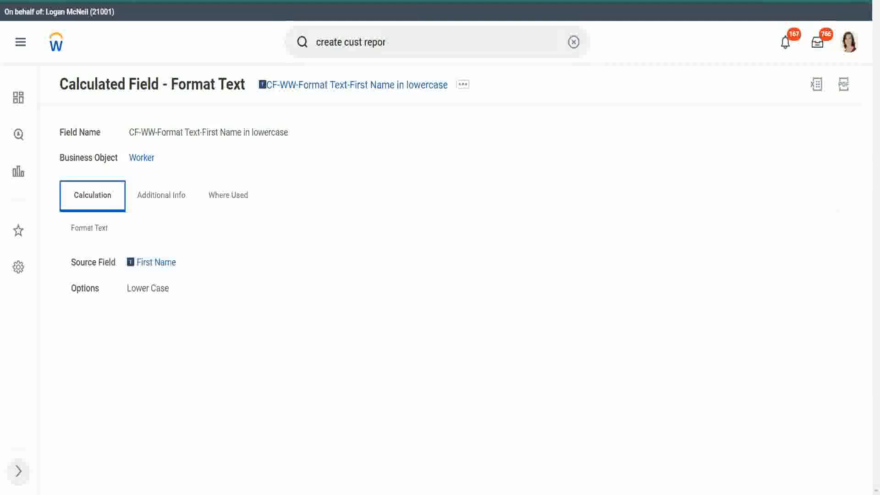
click(340, 312)
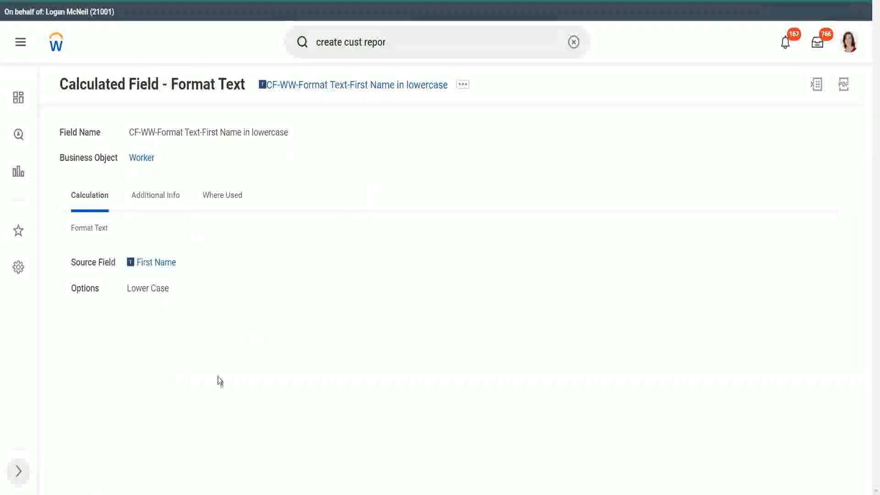
Step: Open the WW Employee Details report from the calculated field's where-used list and bring up its column definitions
click(220, 194)
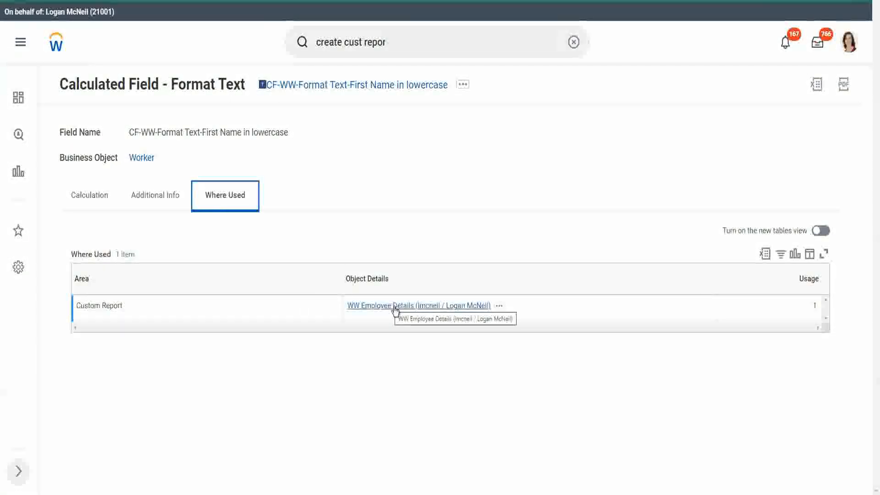
click(364, 310)
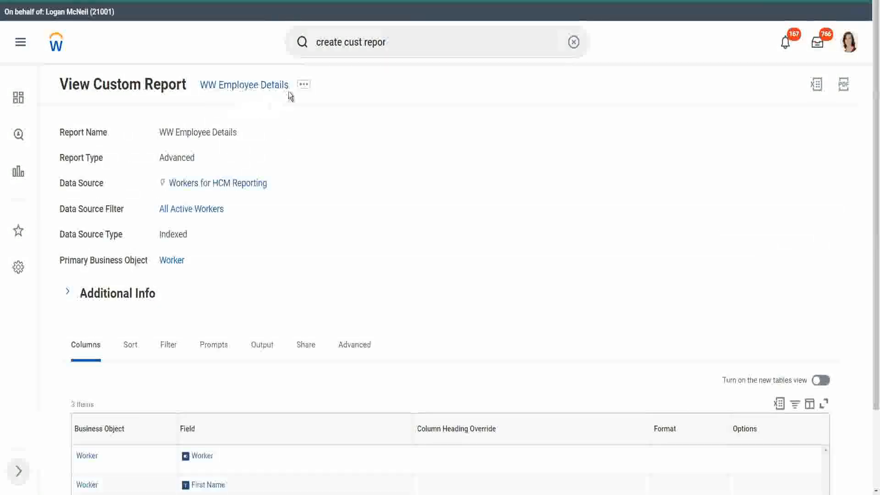
click(303, 88)
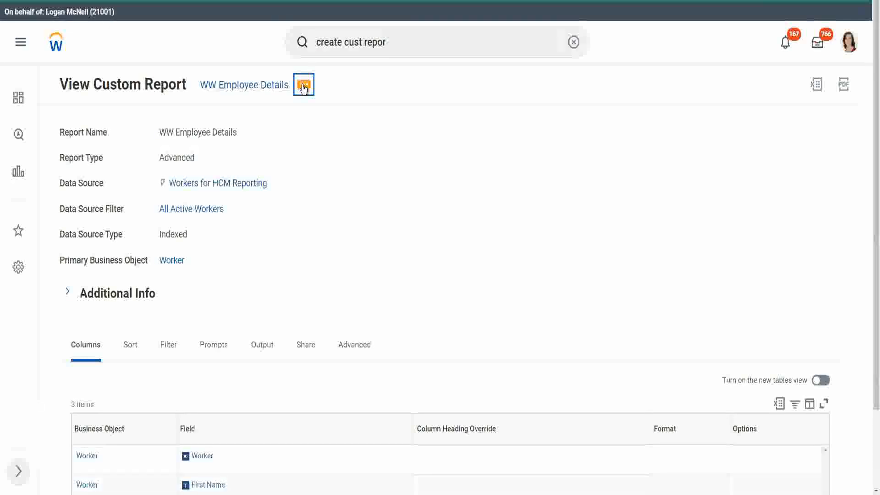
click(304, 88)
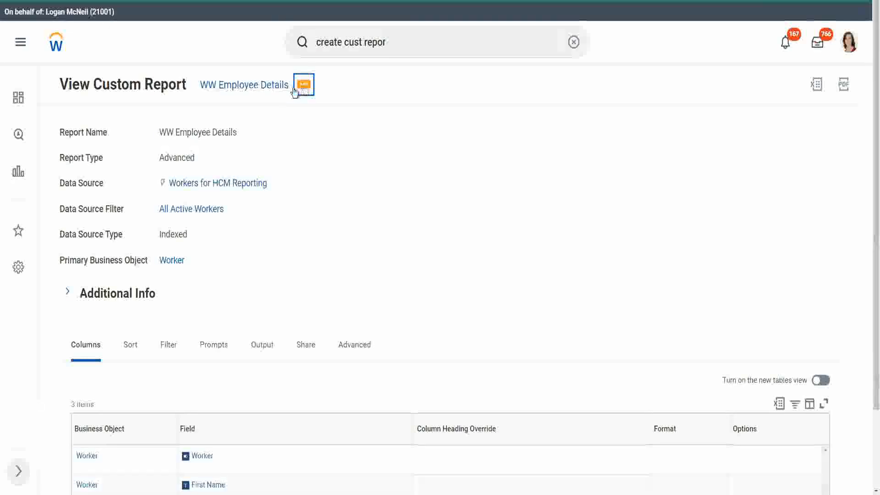
click(269, 137)
scroll(267, 136, down, 2)
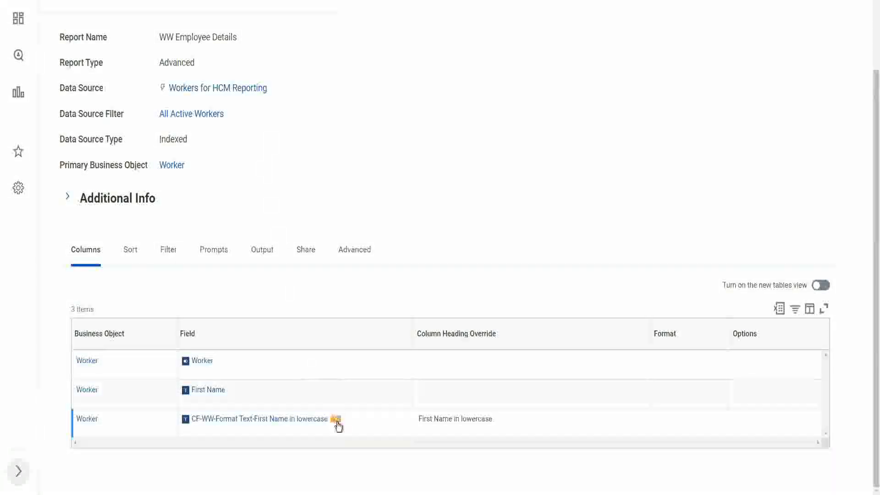
Step: Check the details and available actions of the lowercase calculated field in the report's columns
click(338, 422)
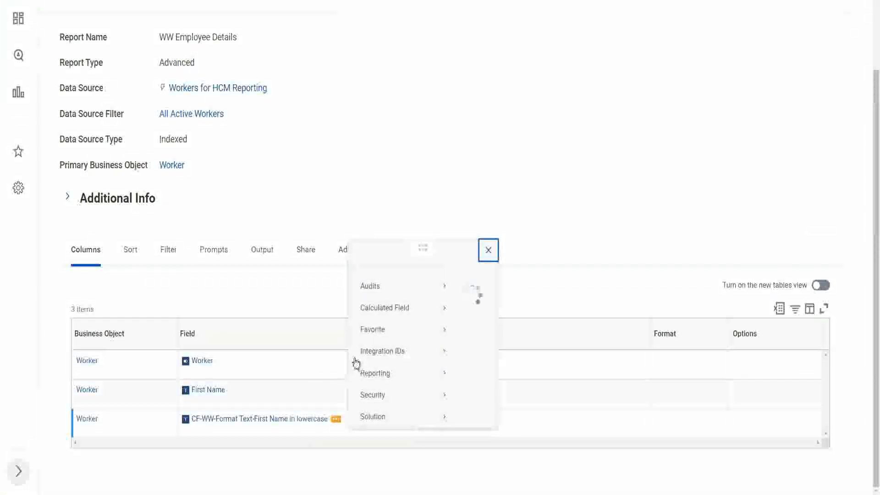
mouse_move(385, 311)
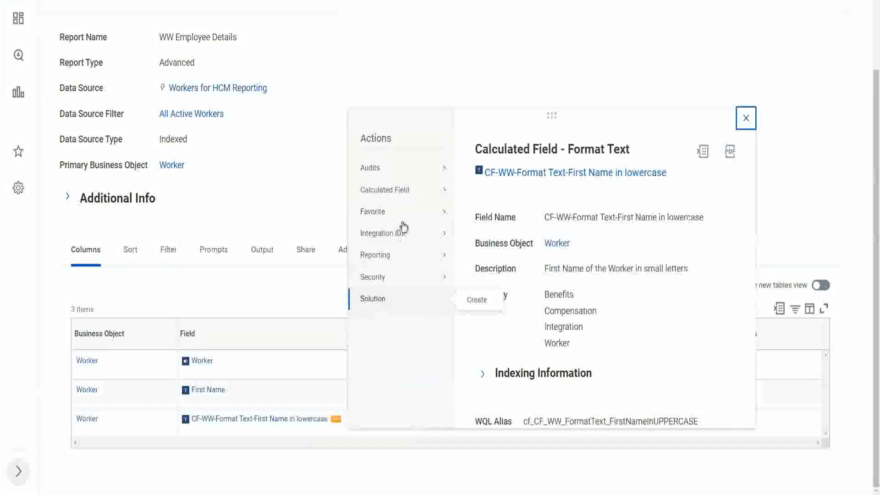
mouse_move(405, 191)
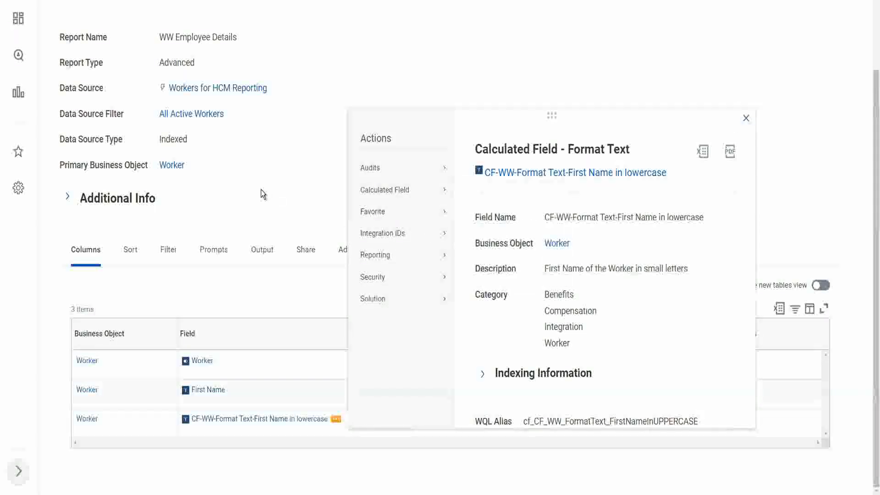
click(271, 184)
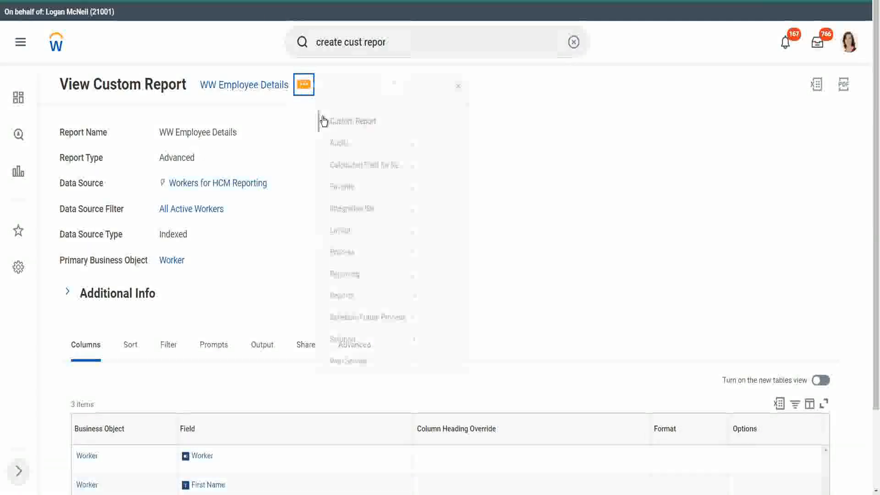
Step: Edit the WW Employee Details report and copy the lowercase calculated field's name from its column row
mouse_move(353, 133)
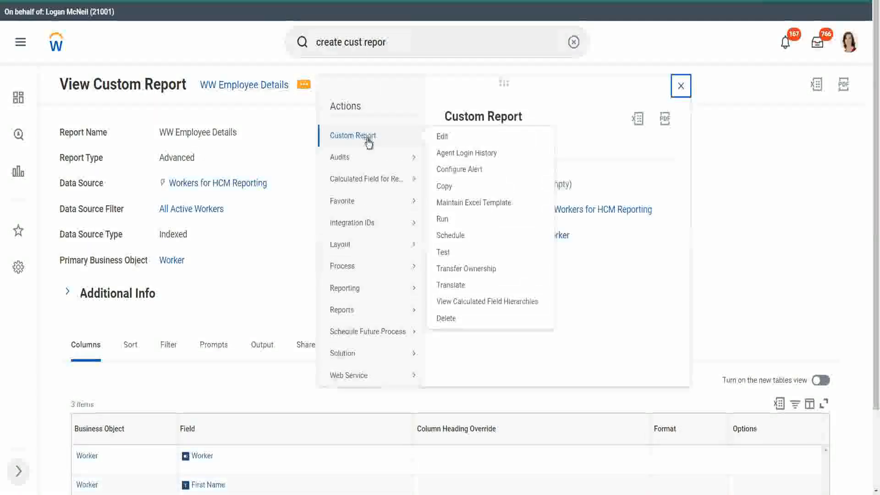
click(442, 137)
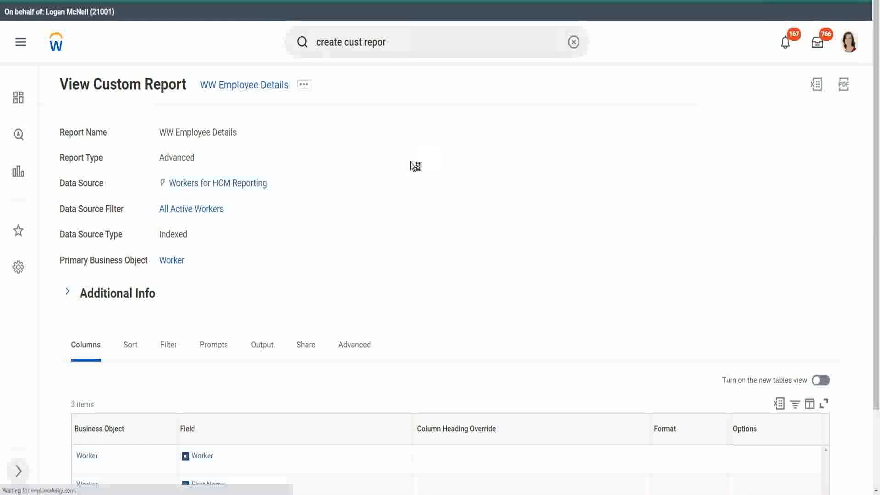
scroll(258, 249, down, 5)
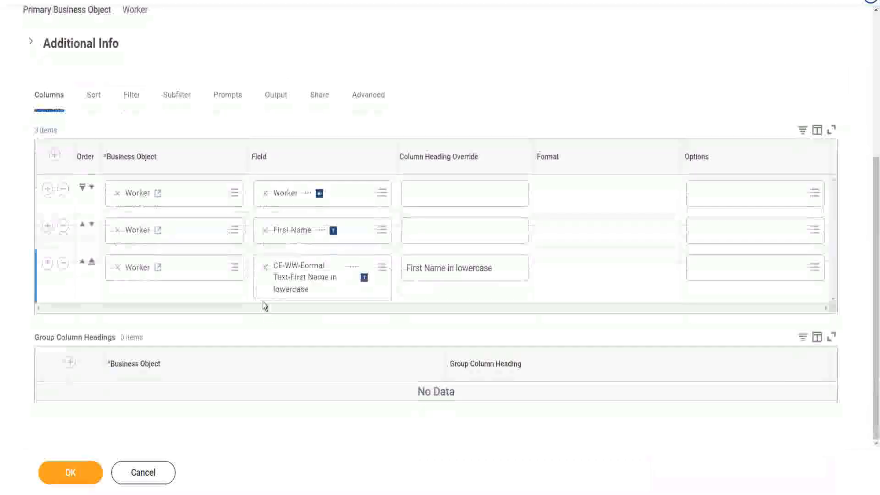
right_click(295, 277)
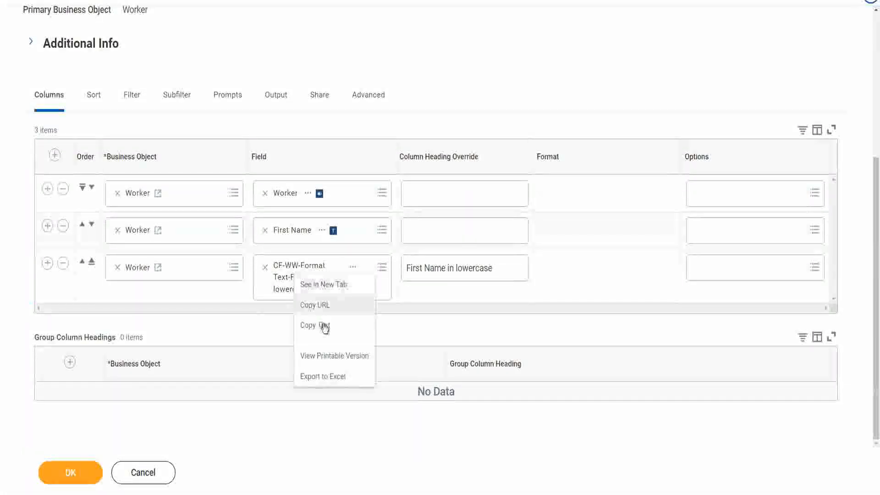
click(326, 331)
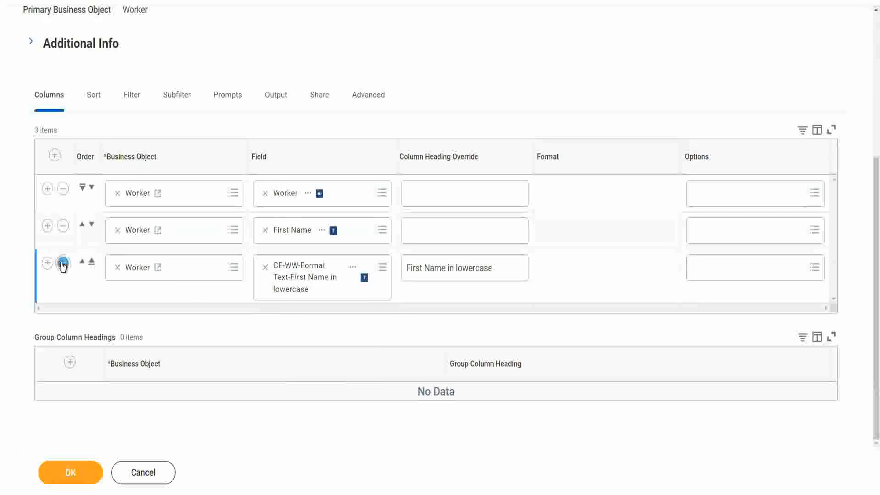
Step: Remove the CF-WW-Format Text-First Name in lowercase column from the WW Employee Details report and save the report
click(63, 264)
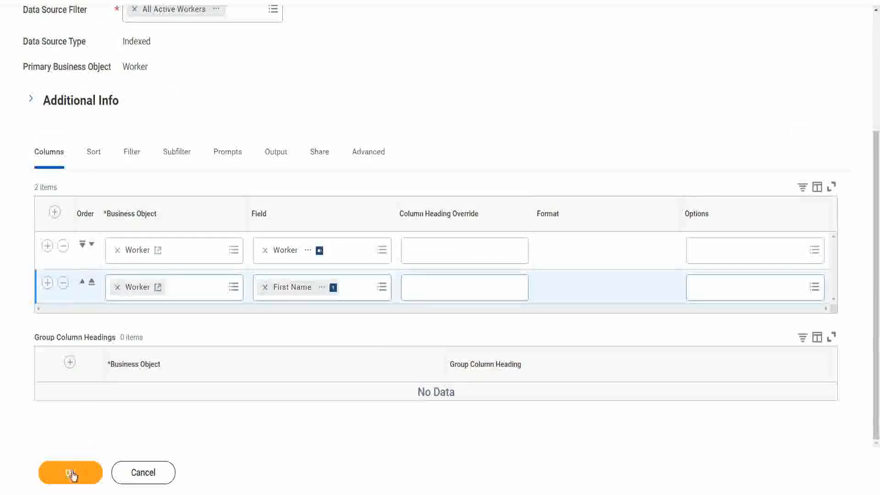
click(73, 472)
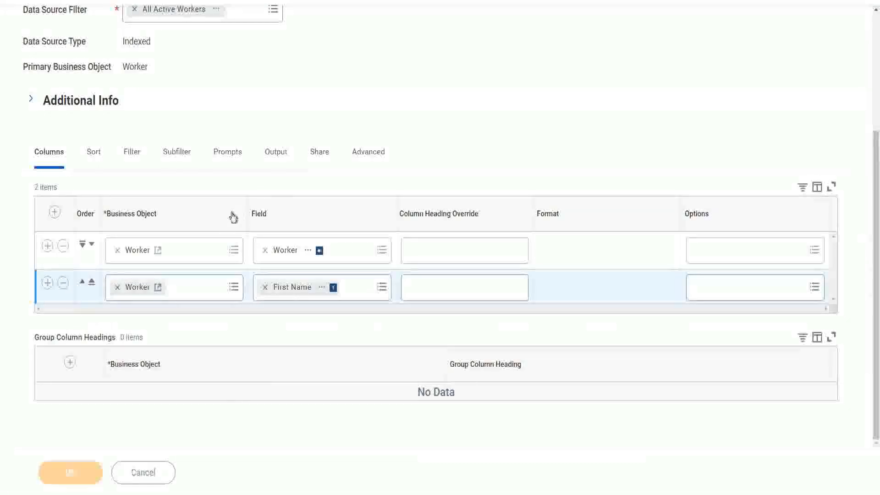
Step: Search for "field: CF-WW-Format Text-First Name in lowercase", open that calculated field, and check its where-used list and calculation settings
drag(400, 45, 302, 42)
text(fie)
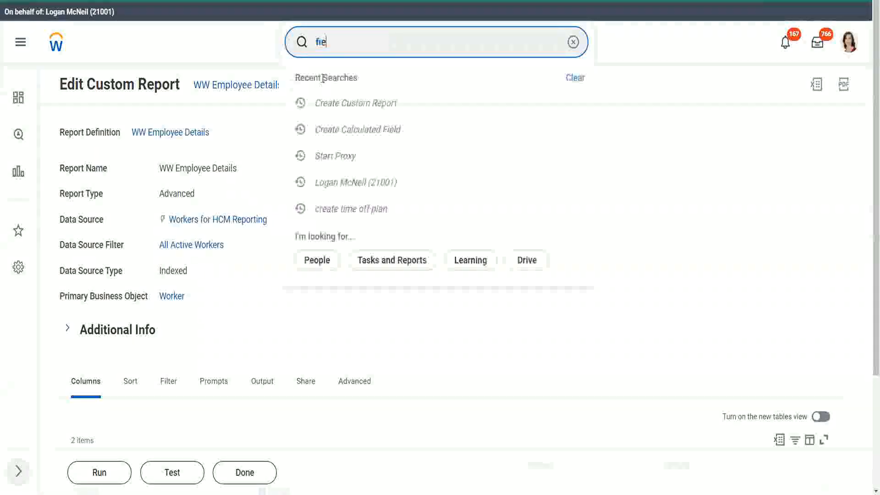
text(ld:)
key(ctrl+v)
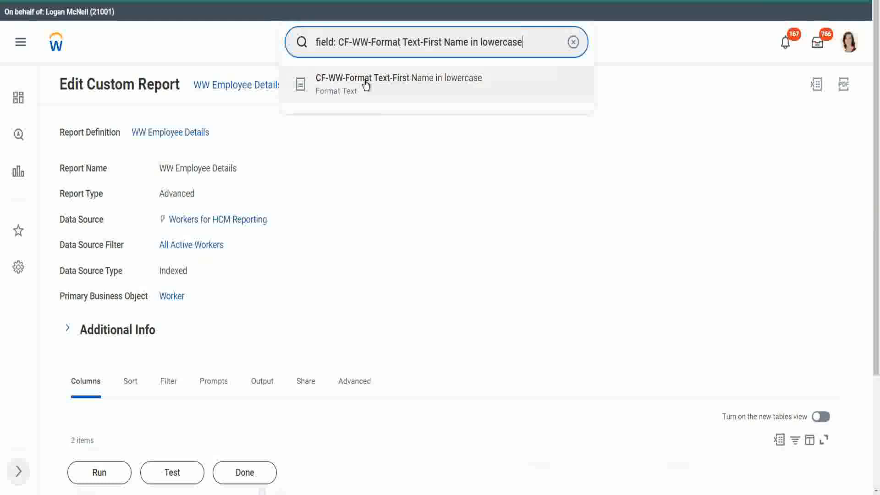
click(366, 83)
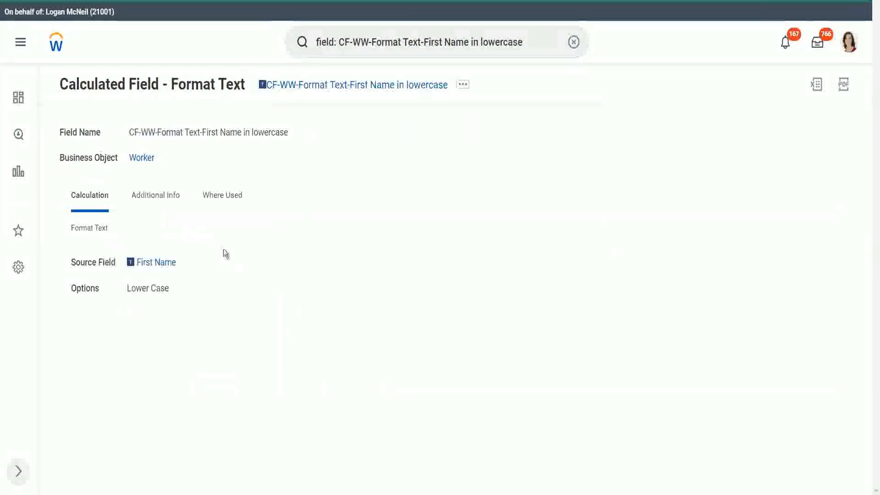
click(227, 198)
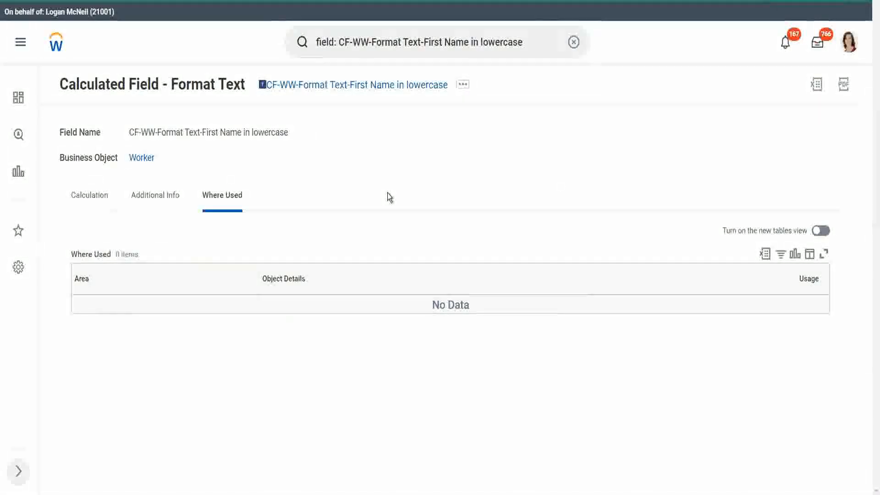
click(97, 195)
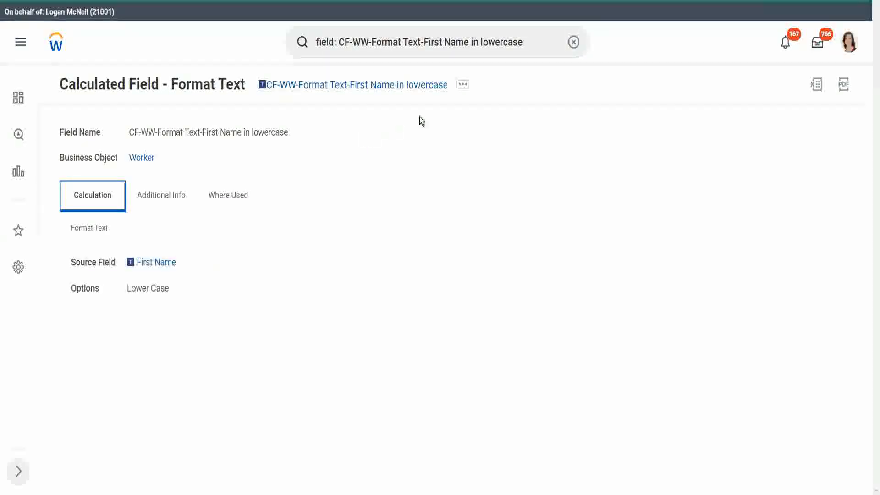
Step: Delete the CF-WW-Format Text-First Name in lowercase calculated field and confirm the deletion
click(463, 85)
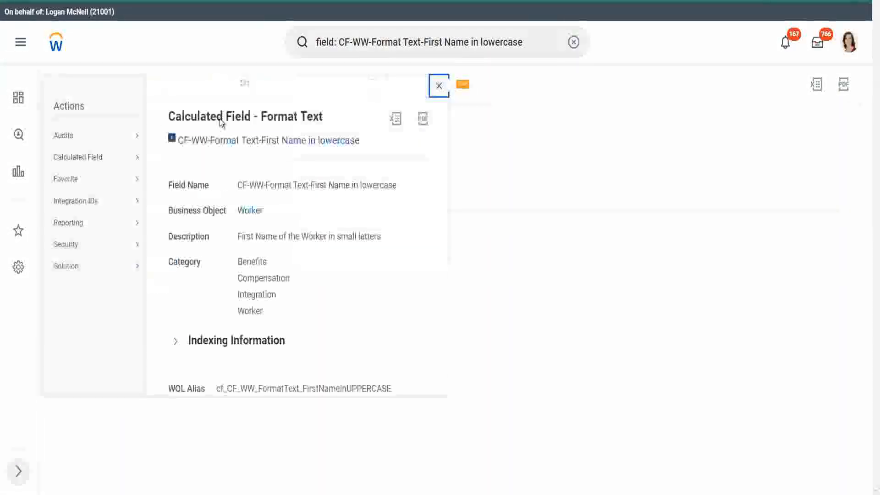
mouse_move(81, 160)
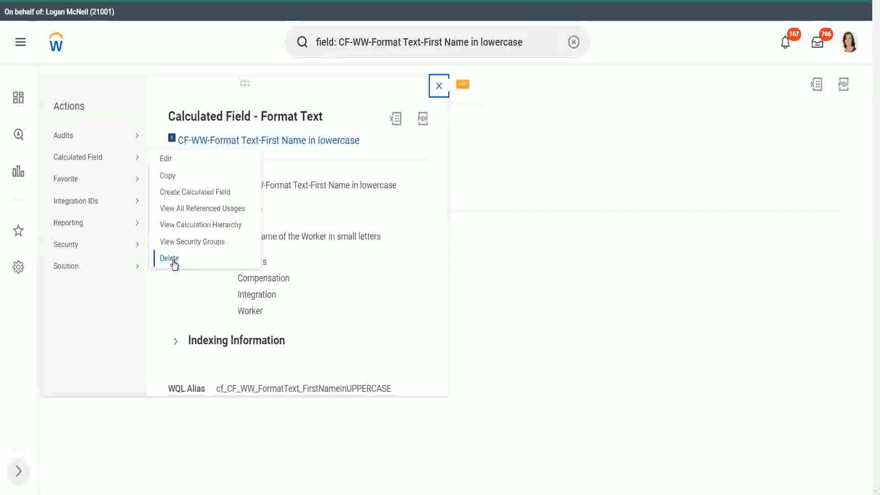
click(169, 259)
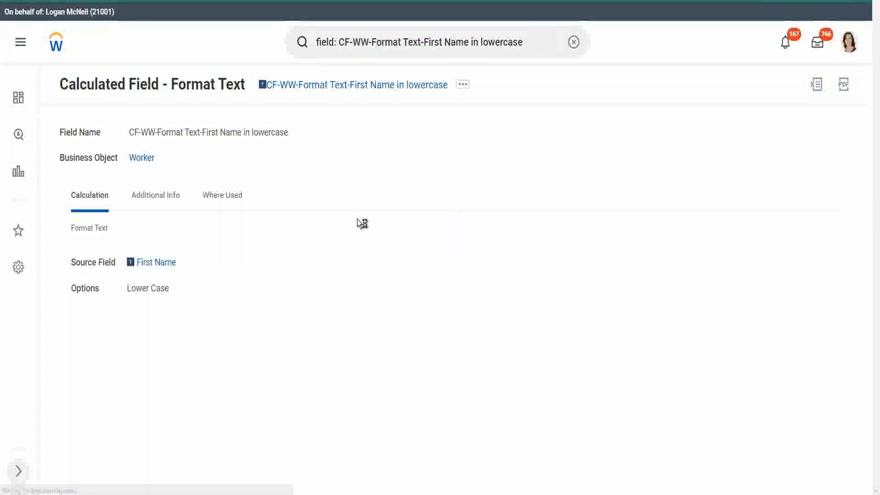
click(71, 472)
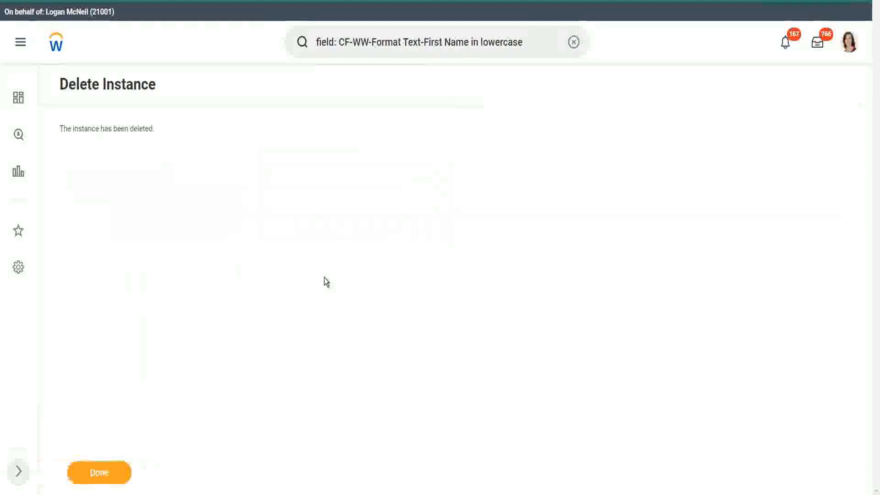
drag(60, 131, 213, 155)
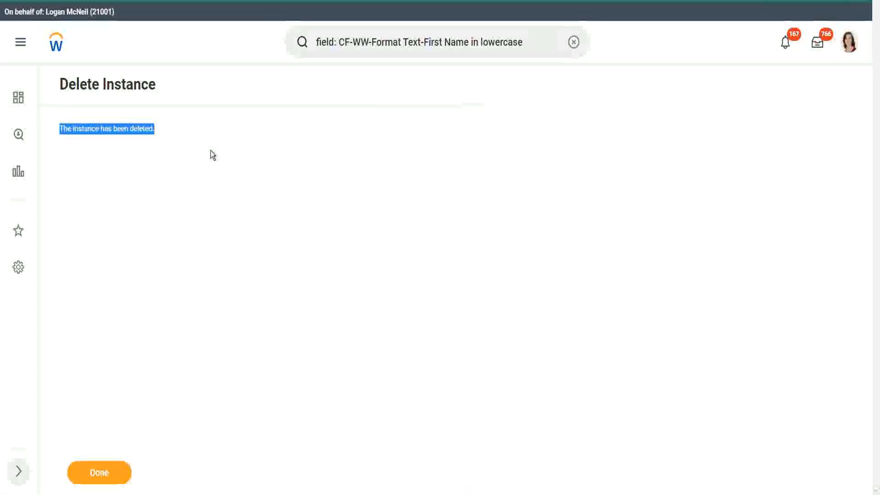